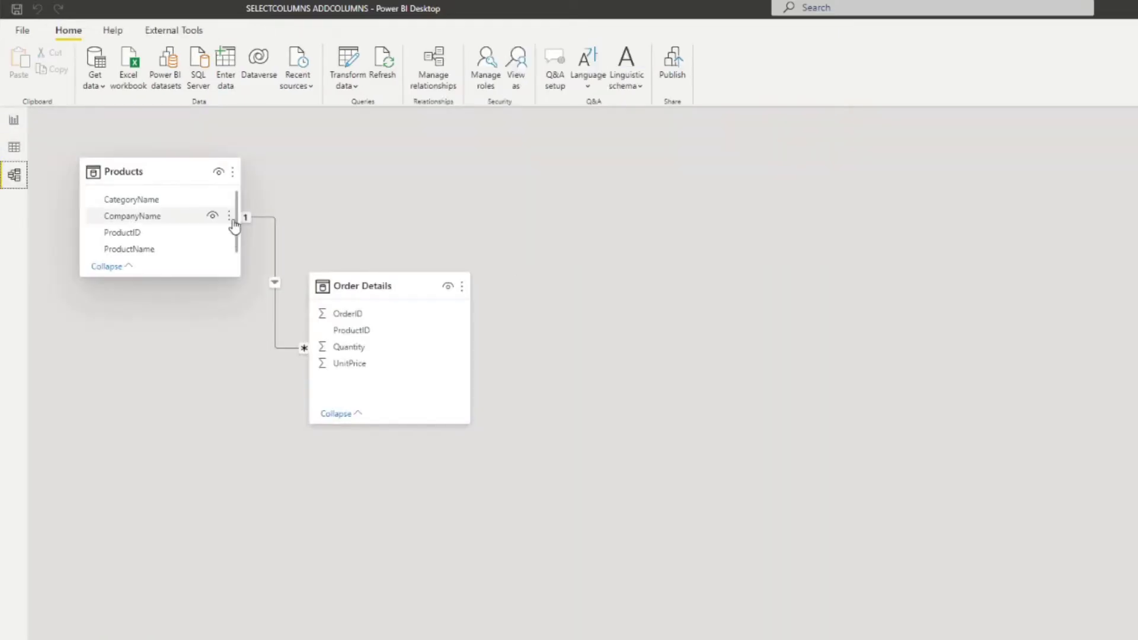
# Switch to Data view to show the Order Details table rows.
pyautogui.click(15, 147)
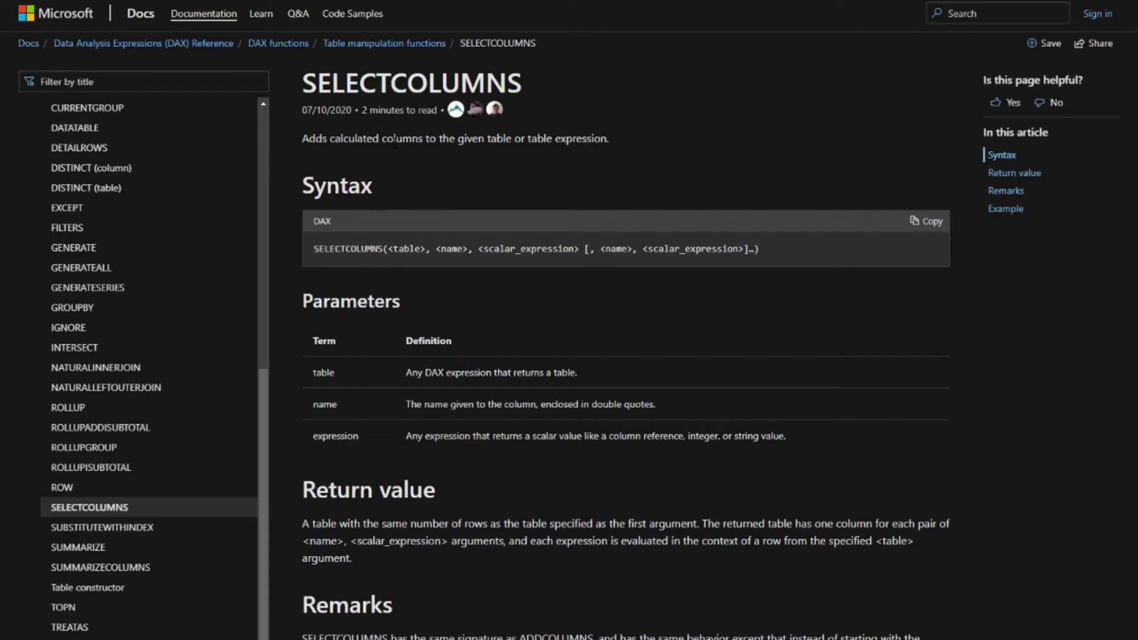
# Highlight the repeating name and expression pairs in the SELECTCOLUMNS syntax, then return to Power BI.
pyautogui.moveTo(585, 249); pyautogui.dragTo(751, 250)
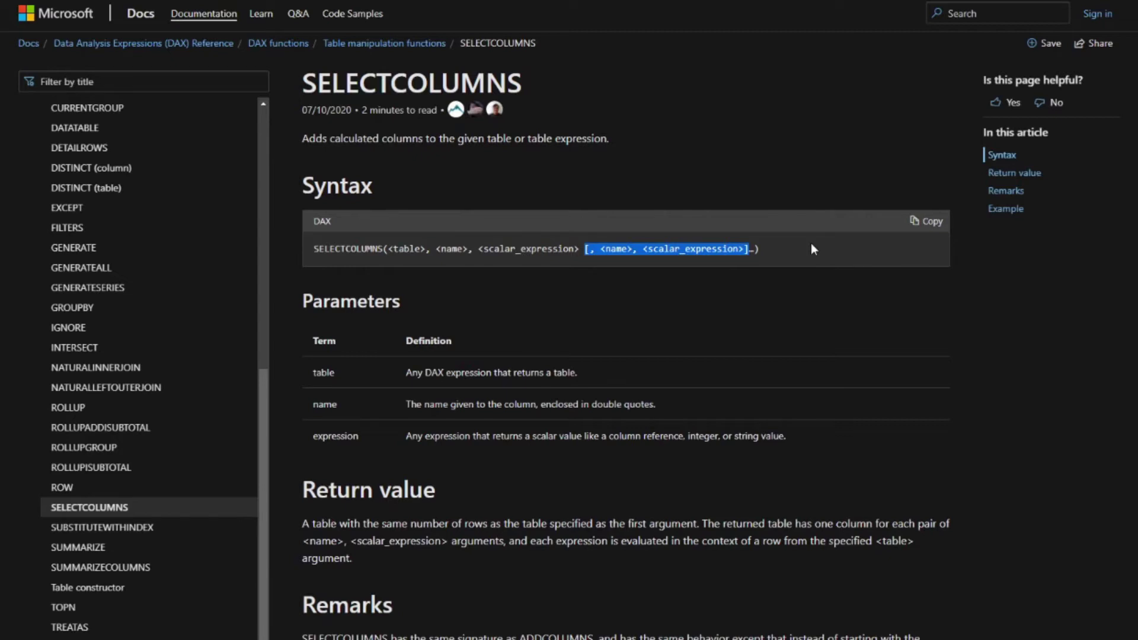
pyautogui.moveTo(437, 249); pyautogui.dragTo(580, 252)
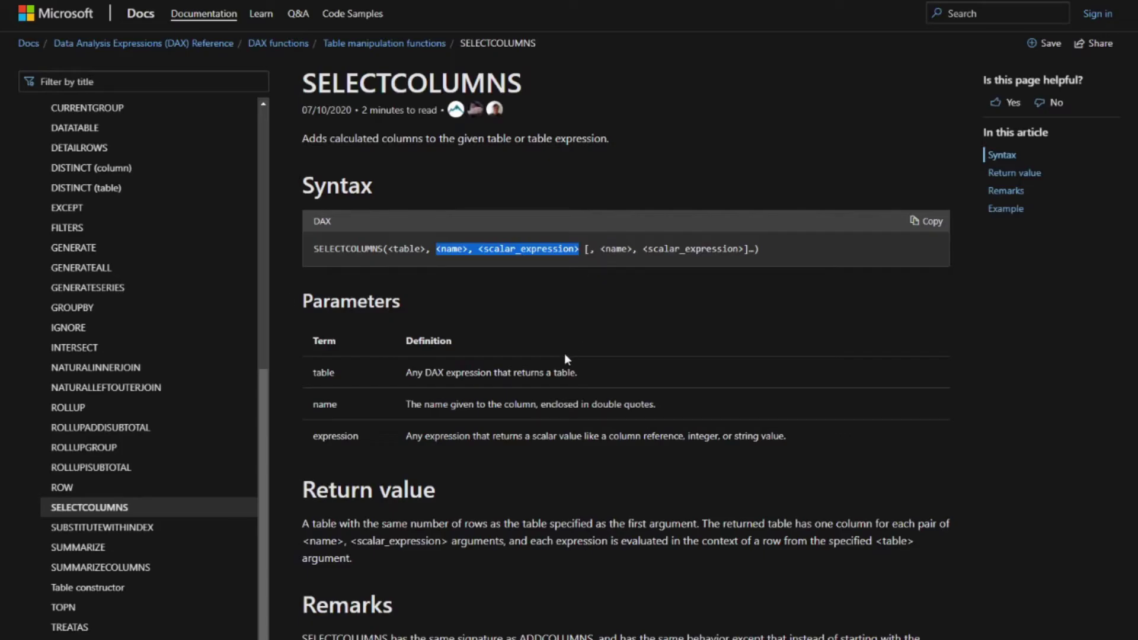
pyautogui.hotkey('alt', 'Tab')
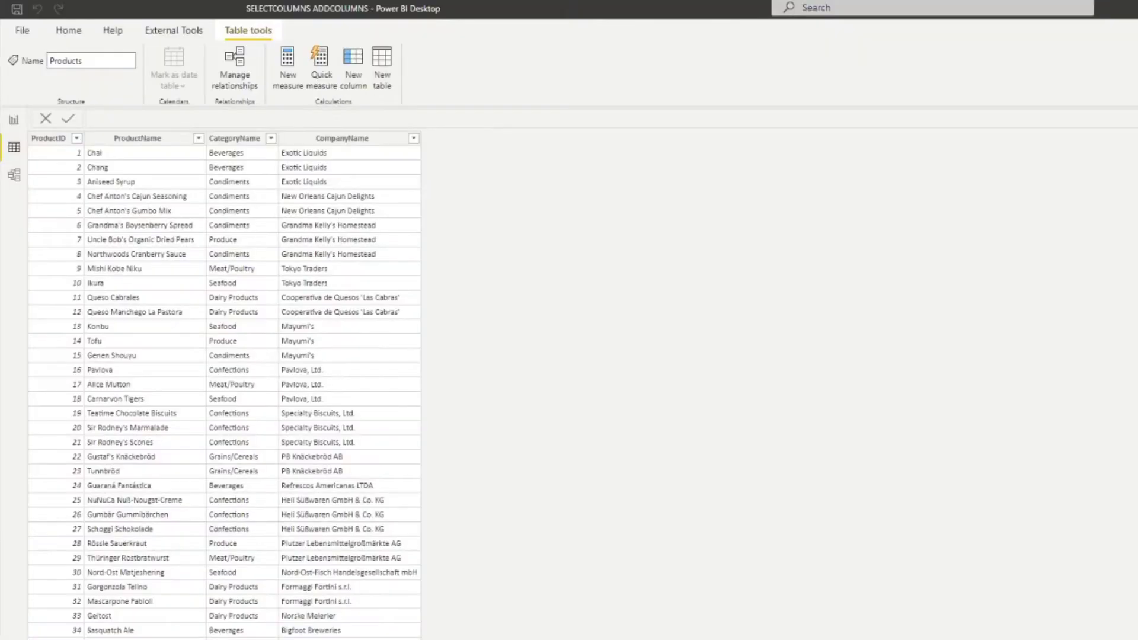
# Start a new calculated table 'Orders SC' with an empty, multi-line SELECTCOLUMNS() formula.
pyautogui.click(383, 70)
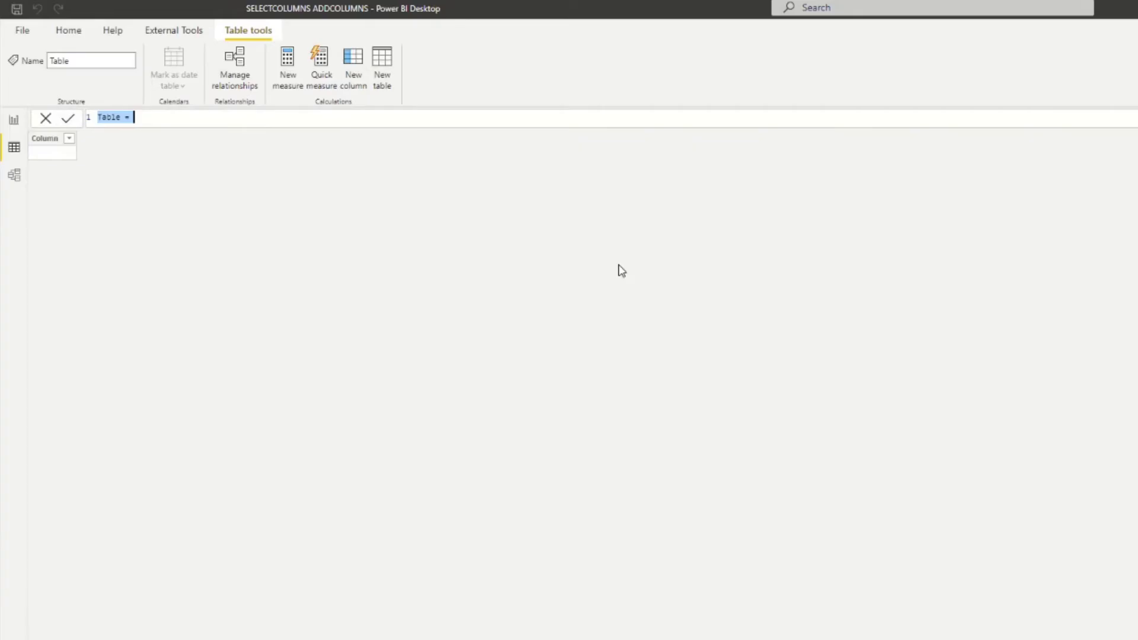
pyautogui.write('Orders SC =')
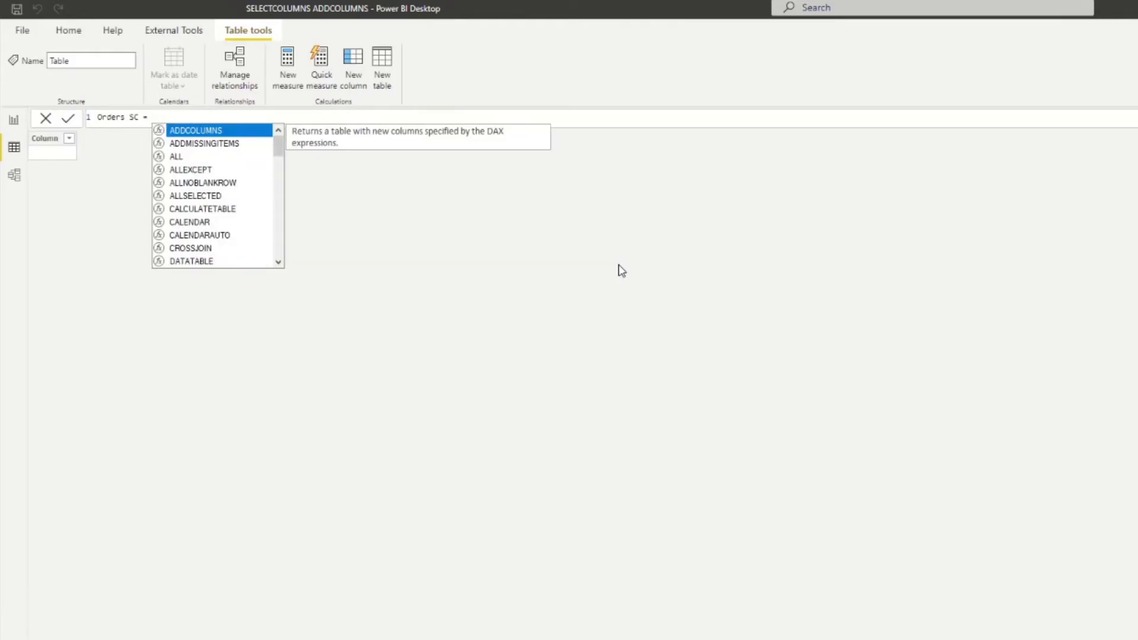
pyautogui.press('Escape')
pyautogui.hotkey('shift', 'Return')
pyautogui.press('Tab')
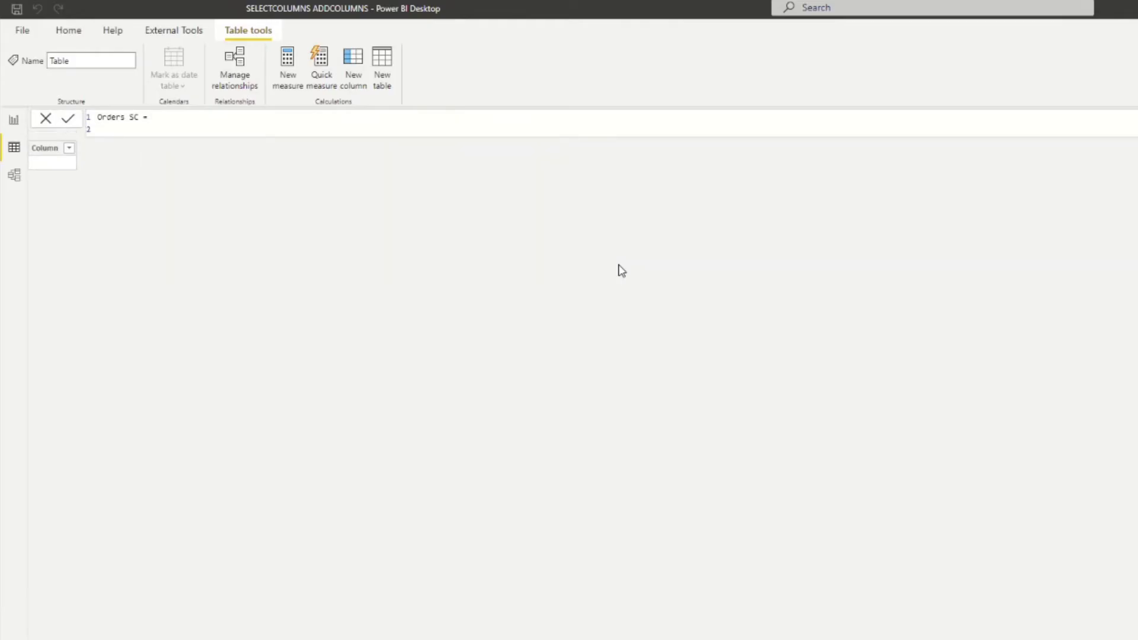
pyautogui.write('SELEC')
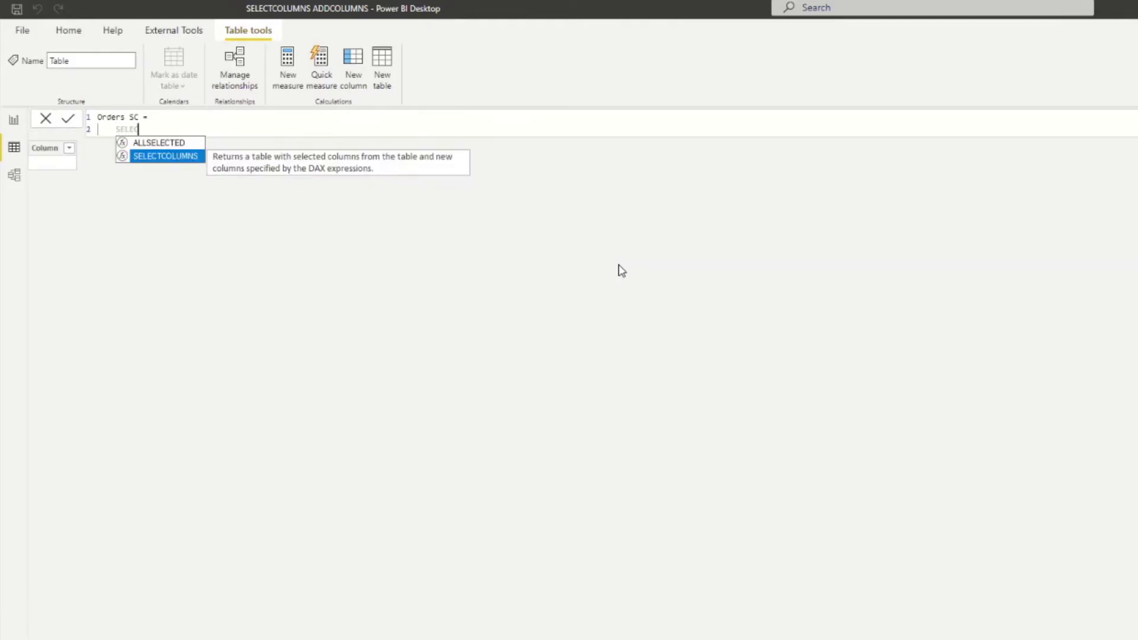
pyautogui.press('Tab')
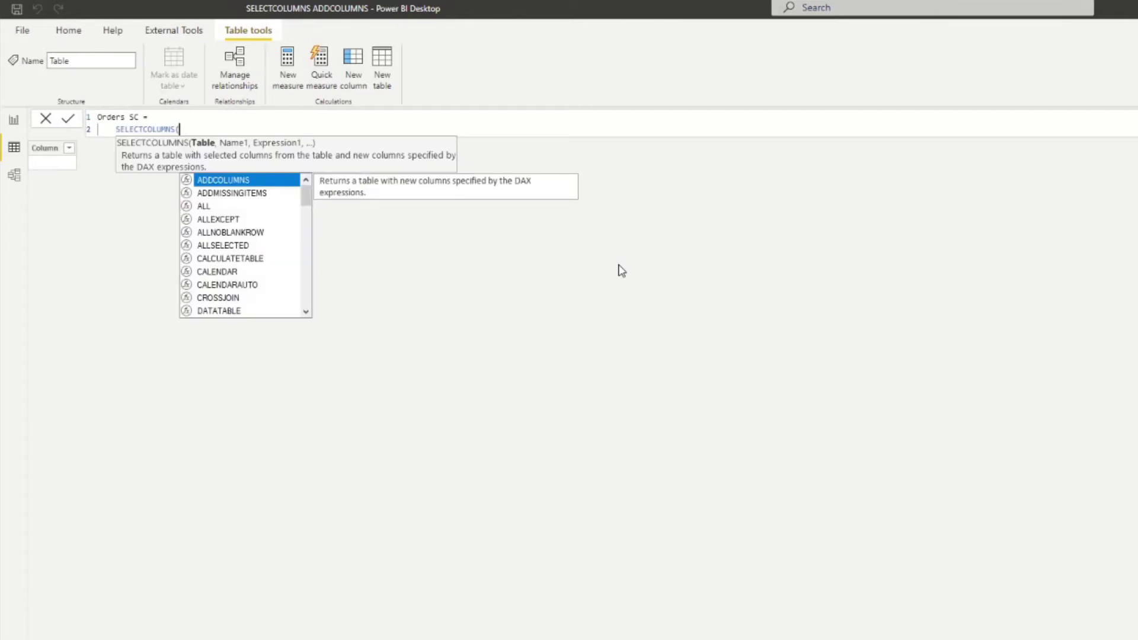
pyautogui.press('Escape')
pyautogui.write(')')
pyautogui.press('Left')
pyautogui.hotkey('shift', 'Return')
pyautogui.hotkey('shift', 'Return')
pyautogui.press('Up')
pyautogui.press('Tab')
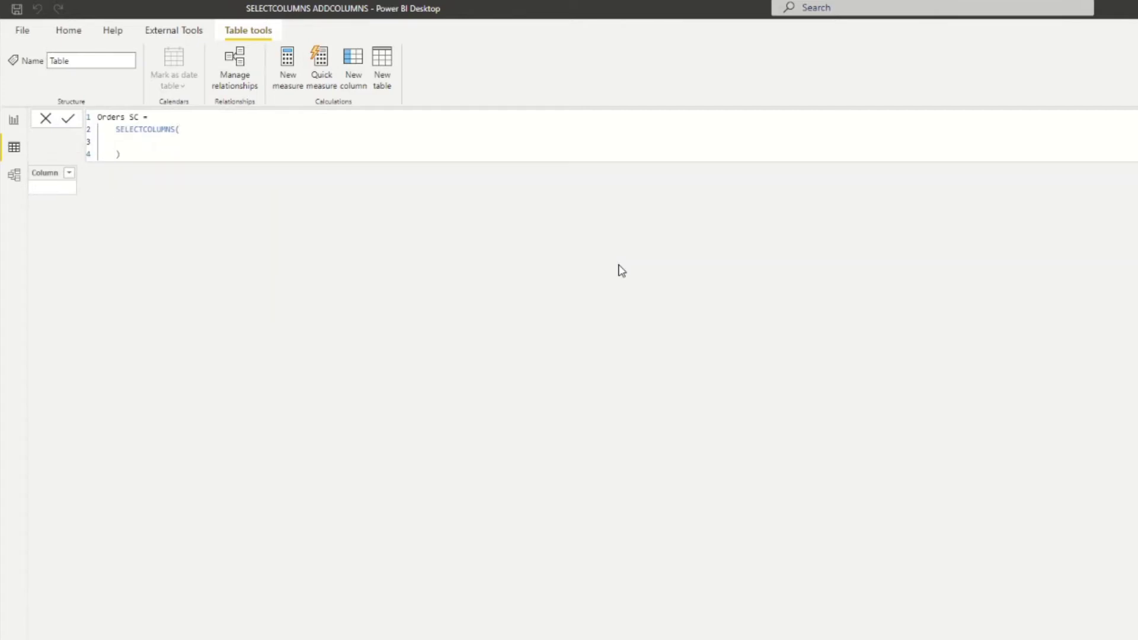
# Fill in 'Order Details' and an "Order ID" column from 'Order Details'[OrderID], then commit the table.
pyautogui.write("'Order")
pyautogui.press('Tab')
pyautogui.hotkey('shift', 'Return')
pyautogui.write(',')
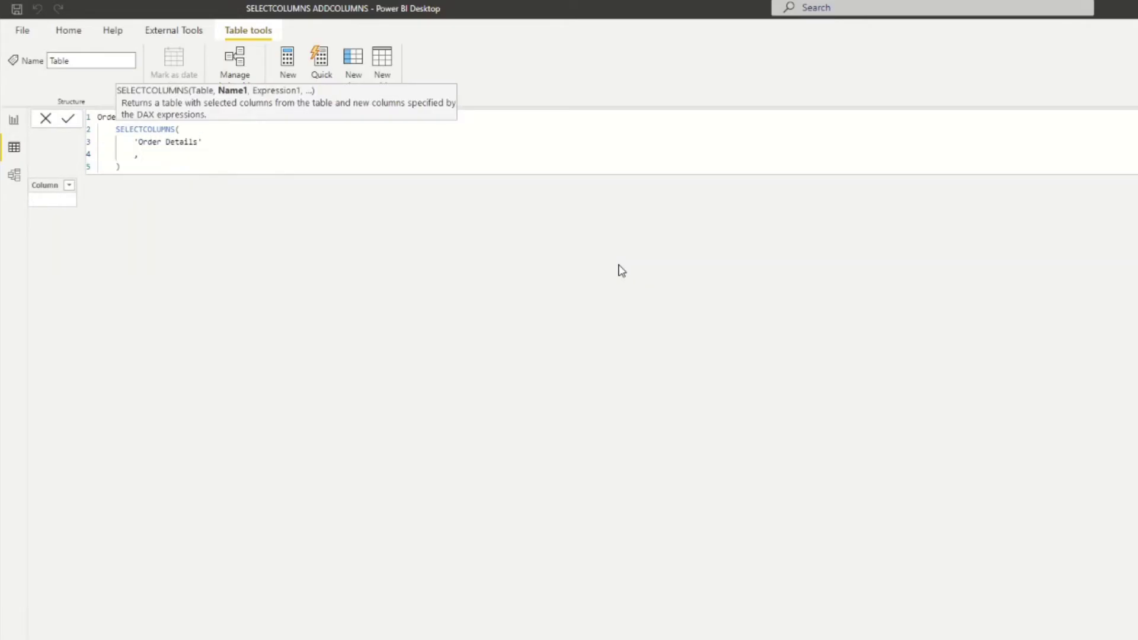
pyautogui.write(' "Order ID",')
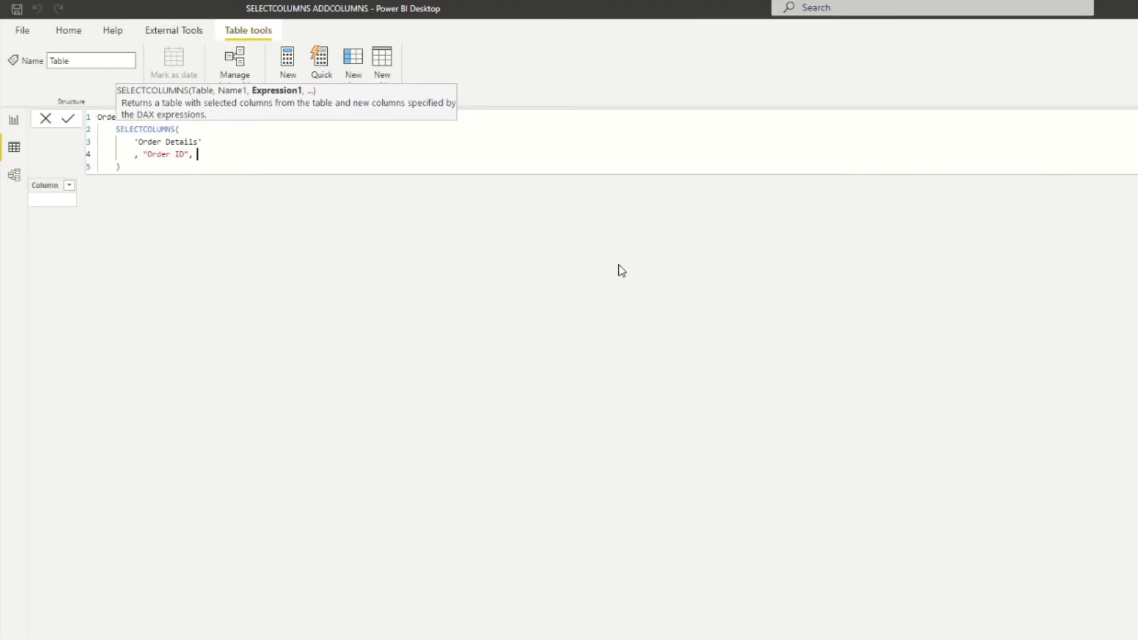
pyautogui.write('Order')
pyautogui.press('Down')
pyautogui.press('Up')
pyautogui.press('Tab')
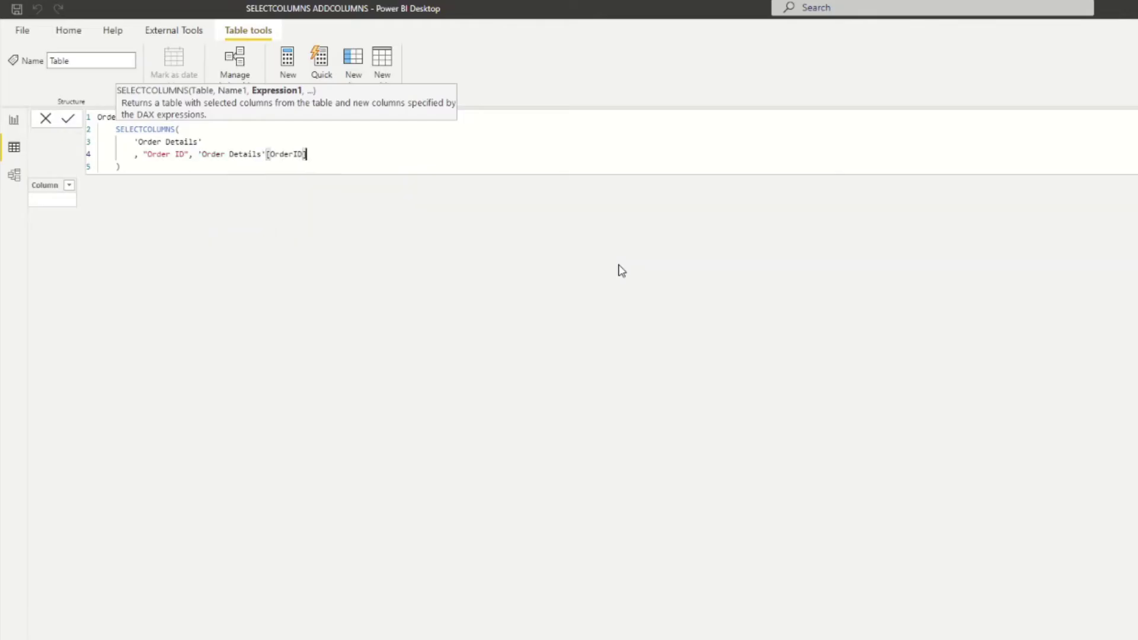
pyautogui.press('Return')
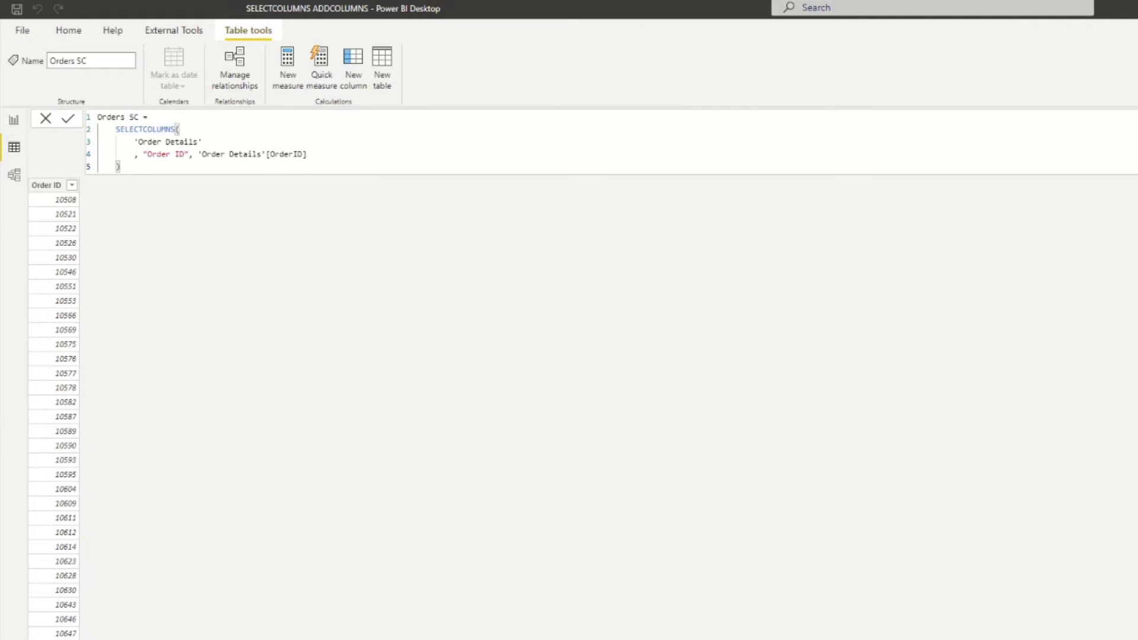
pyautogui.click(365, 156)
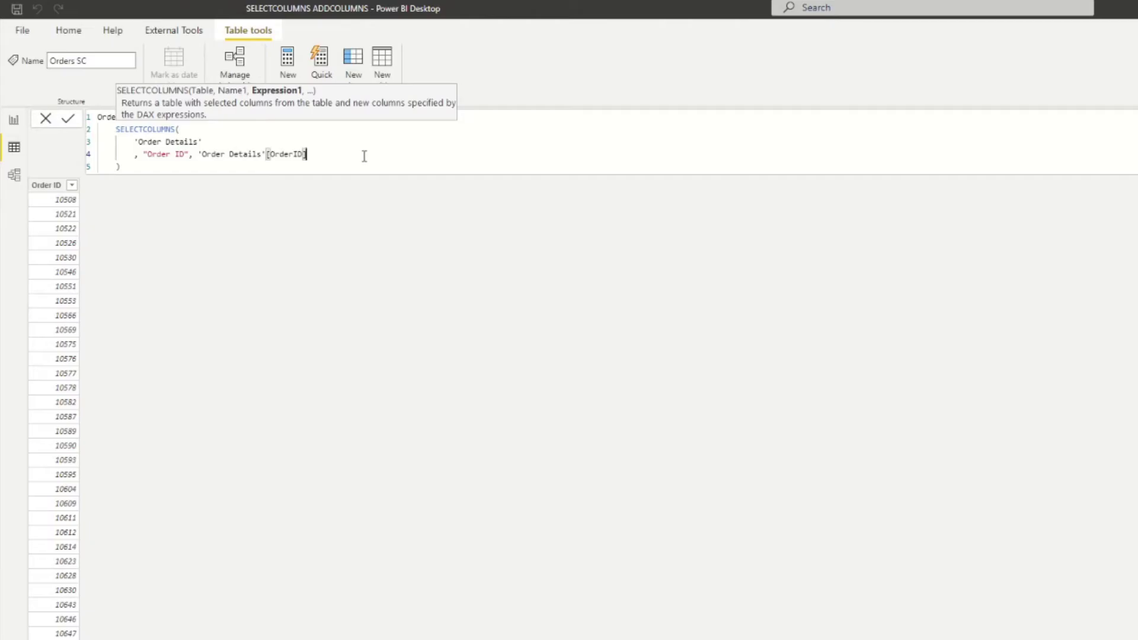
# Add a "Product Name" column defined as RELATED(Products[ProductName]) and commit the formula.
pyautogui.press('Return')
pyautogui.write(', "Product Name",')
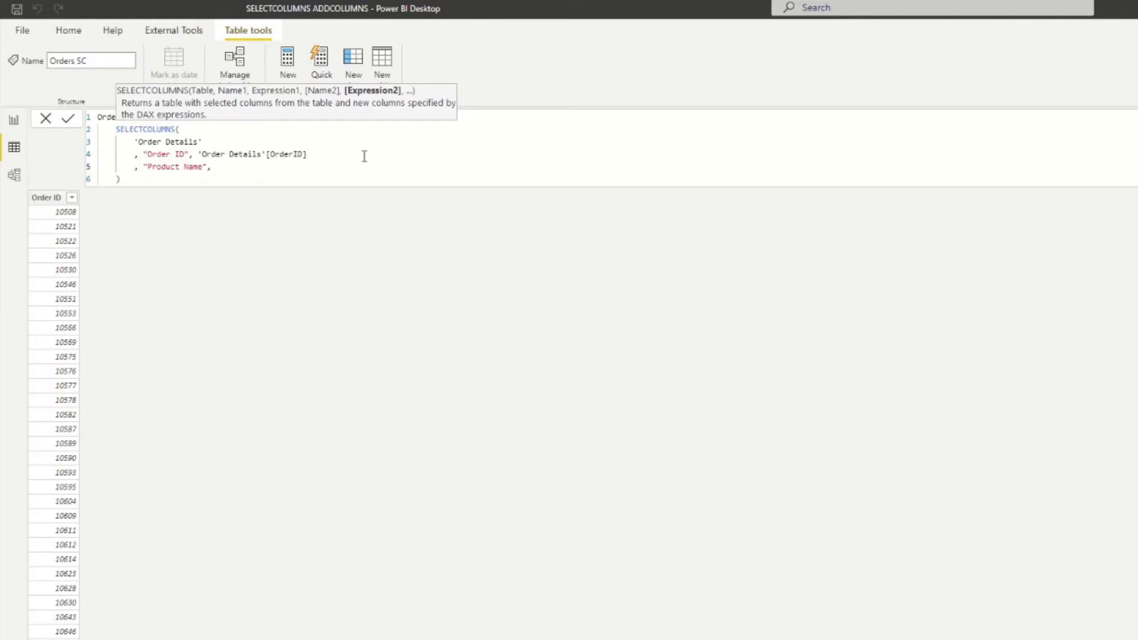
pyautogui.write('RELATED(')
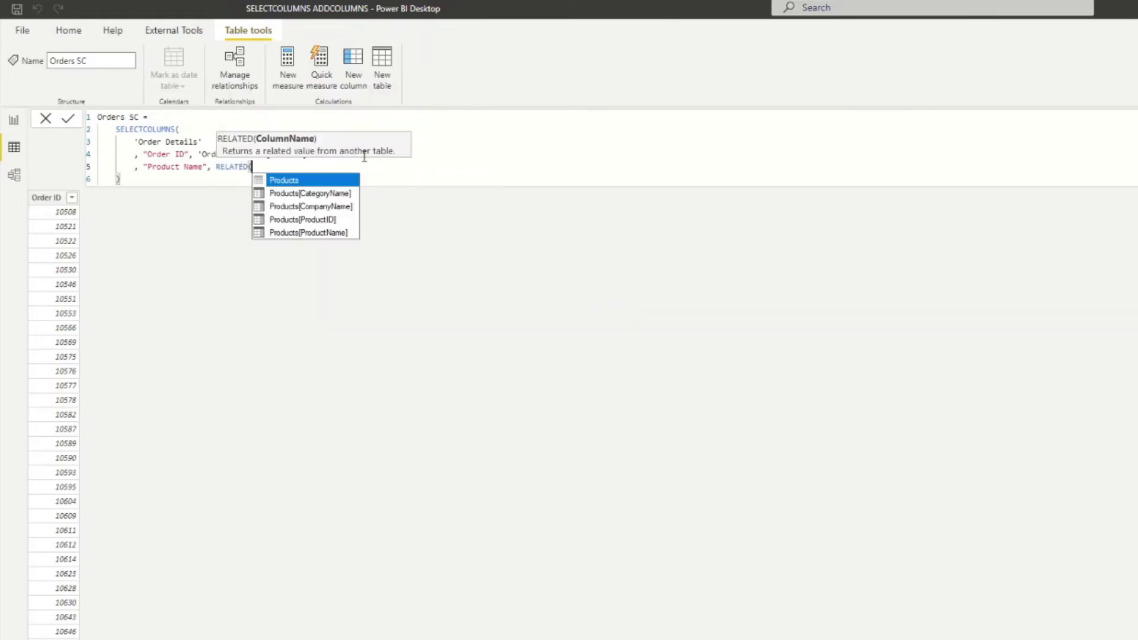
pyautogui.press('Down')
pyautogui.press('Down')
pyautogui.press('Down')
pyautogui.press('Down')
pyautogui.press('Up')
pyautogui.press('Up')
pyautogui.press('Up')
pyautogui.press('Up')
pyautogui.press('Down')
pyautogui.press('Down')
pyautogui.press('Up')
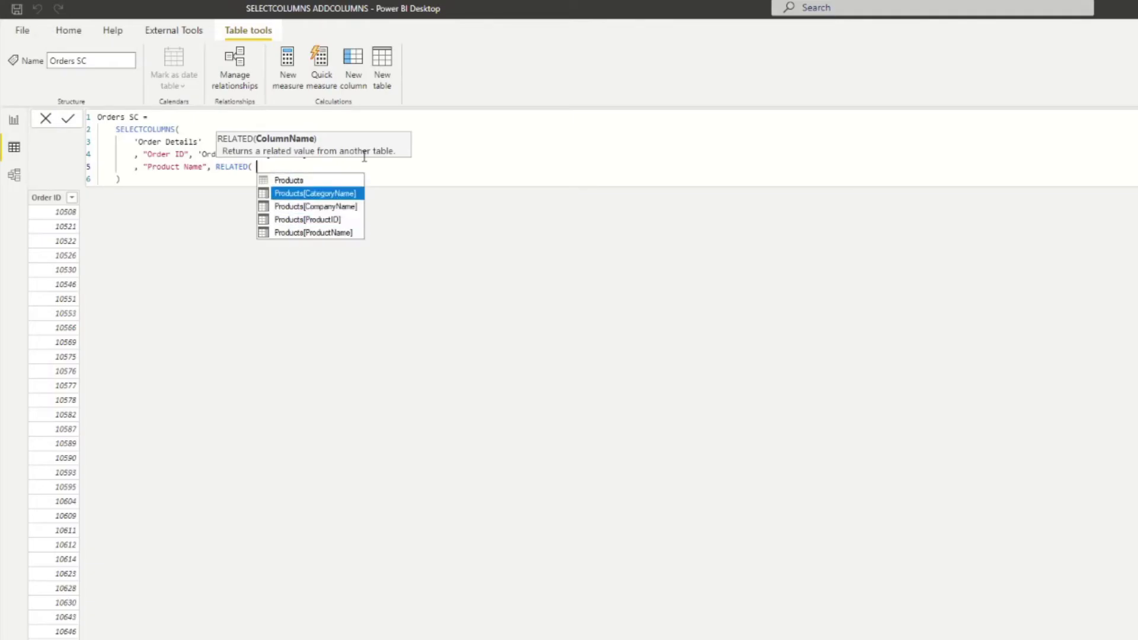
pyautogui.press('Down')
pyautogui.press('Down')
pyautogui.press('Down')
pyautogui.press('Tab')
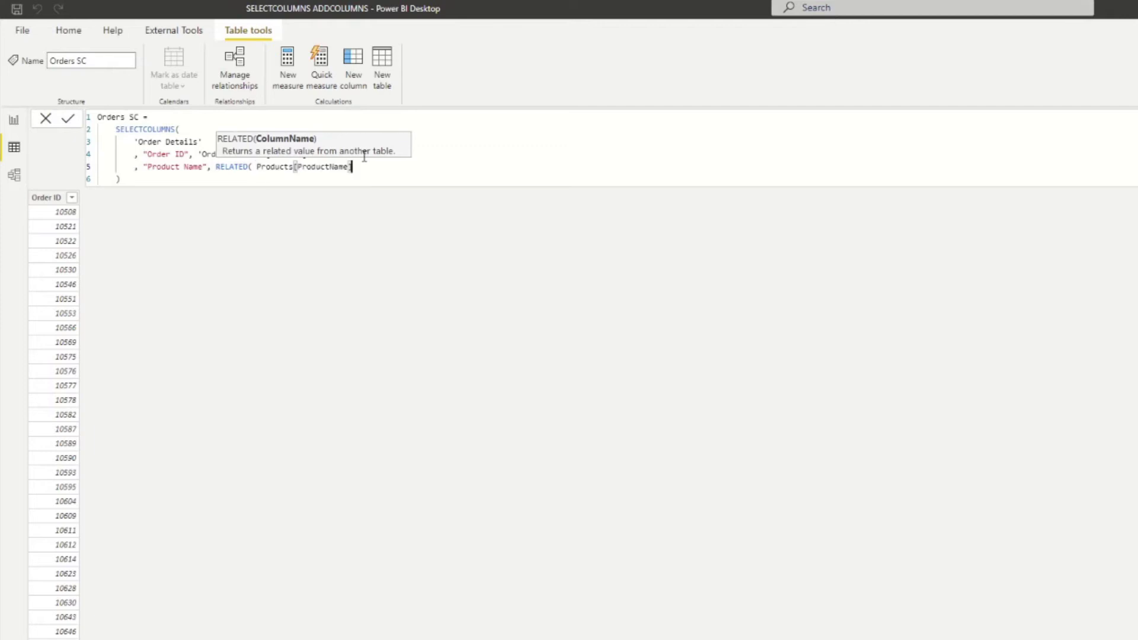
pyautogui.write(')')
pyautogui.press('Return')
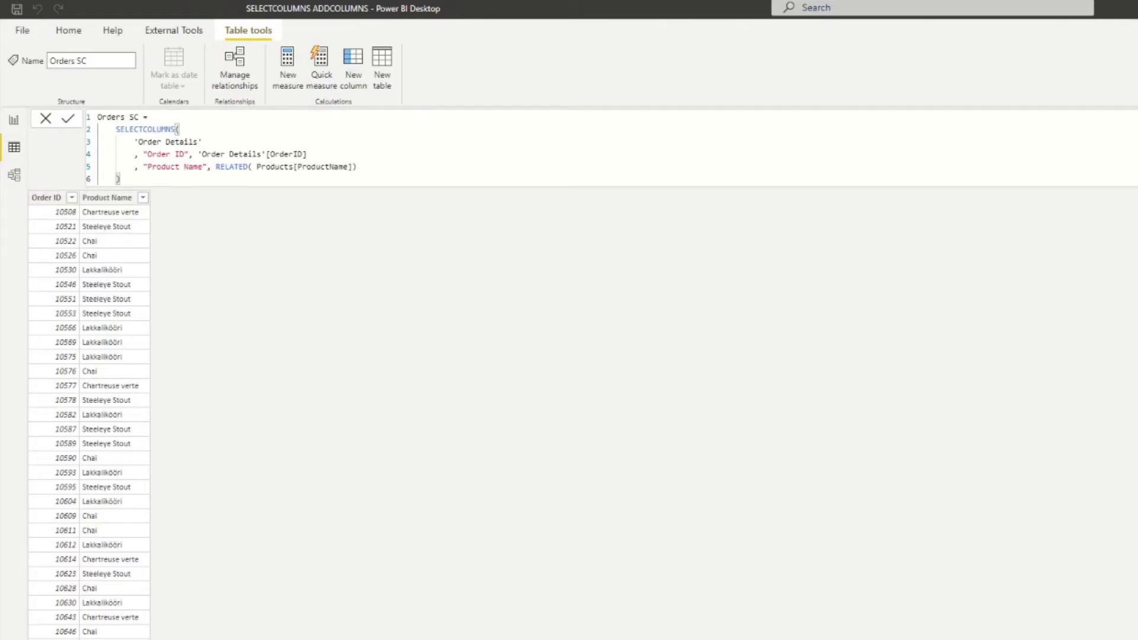
# Add "Quantity" and "Unit Price" columns from 'Order Details'[Quantity] and [UnitPrice], then commit.
pyautogui.click(399, 166)
pyautogui.hotkey('shift', 'Return')
pyautogui.write(', "')
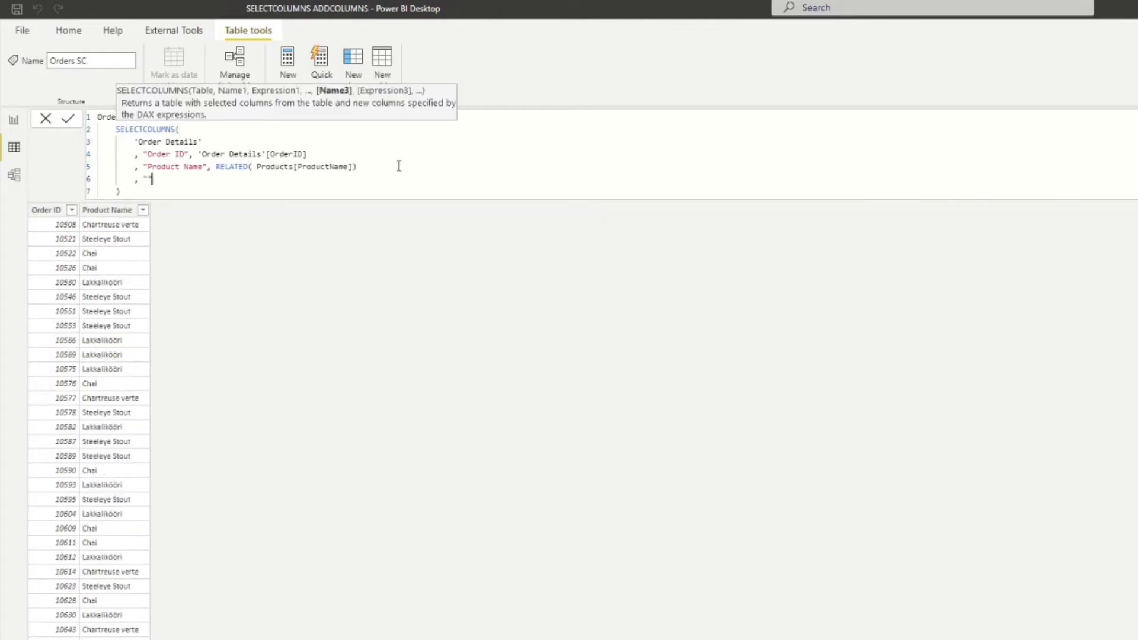
pyautogui.write('Quantity"')
pyautogui.write(", 'Order Details'[Quantity]")
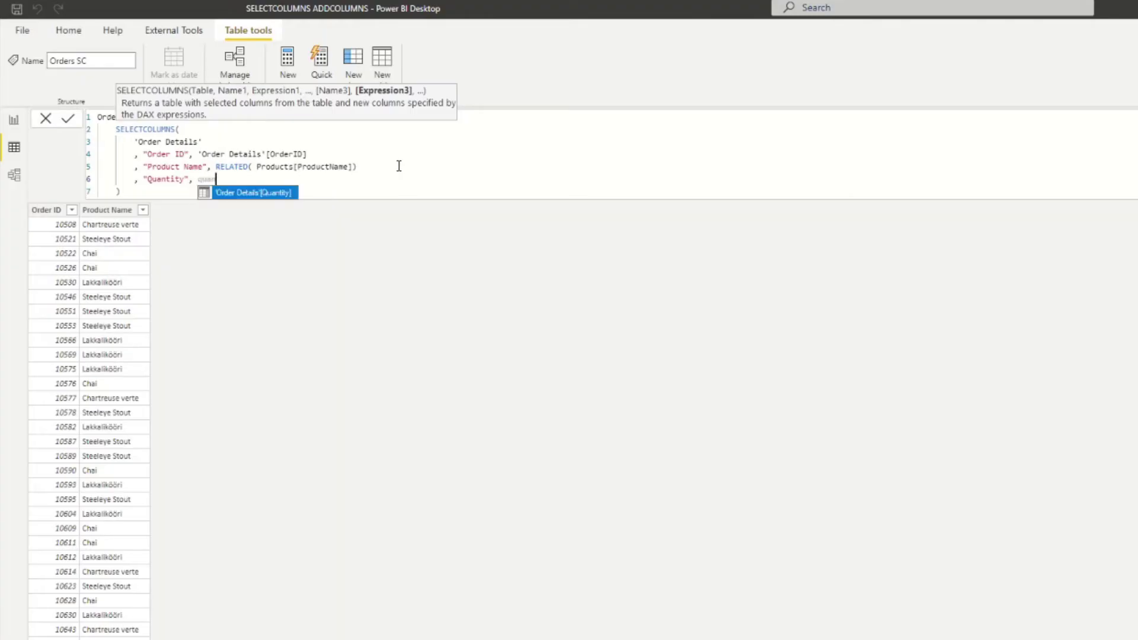
pyautogui.hotkey('shift', 'Return')
pyautogui.write(', "')
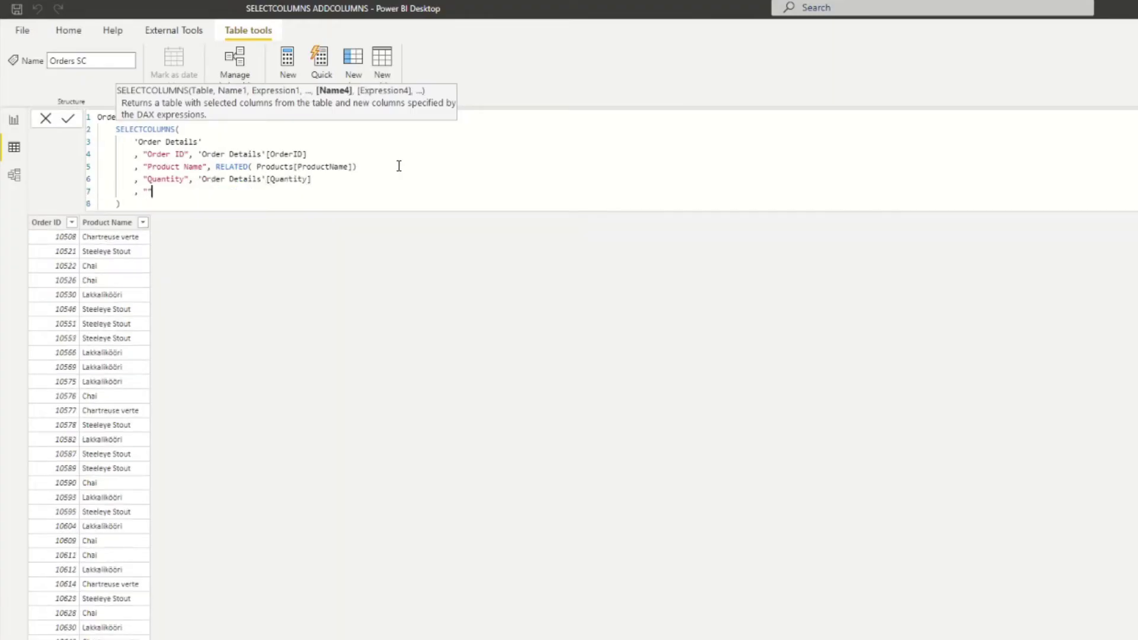
pyautogui.write('Unit Price", ')
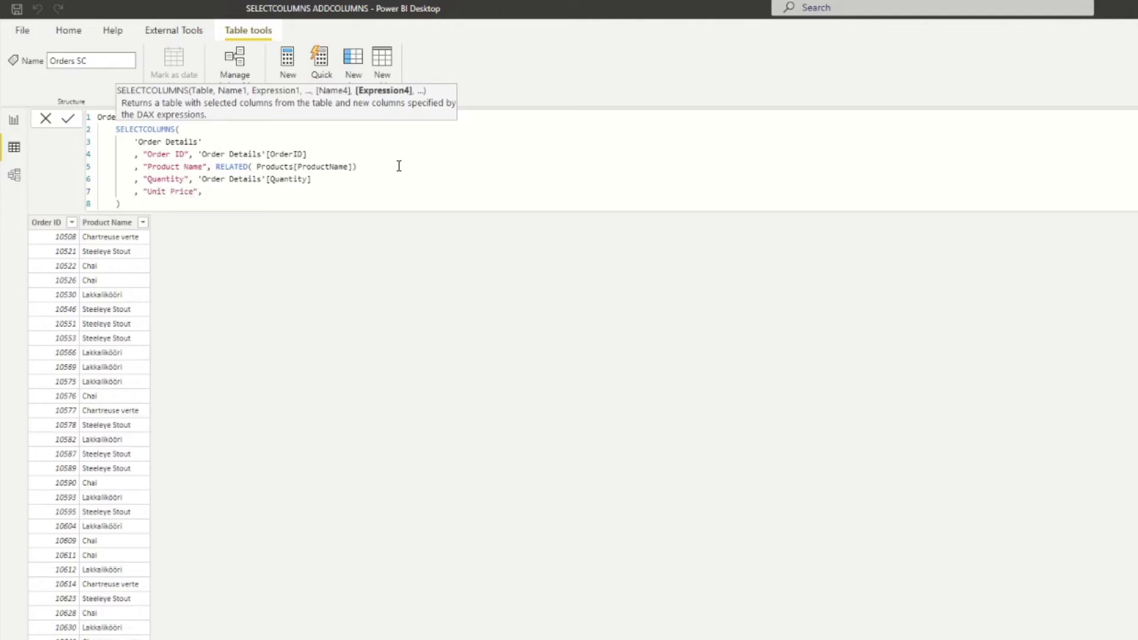
pyautogui.write('Unit')
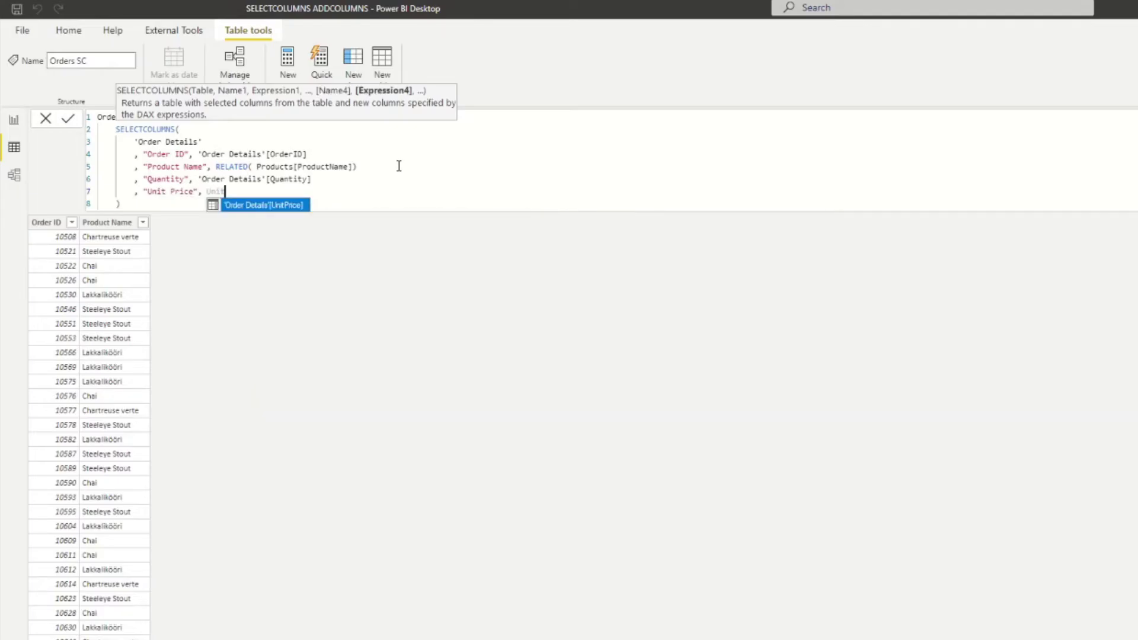
pyautogui.press('Tab')
pyautogui.press('BackSpace')
pyautogui.press('BackSpace')
pyautogui.press('BackSpace')
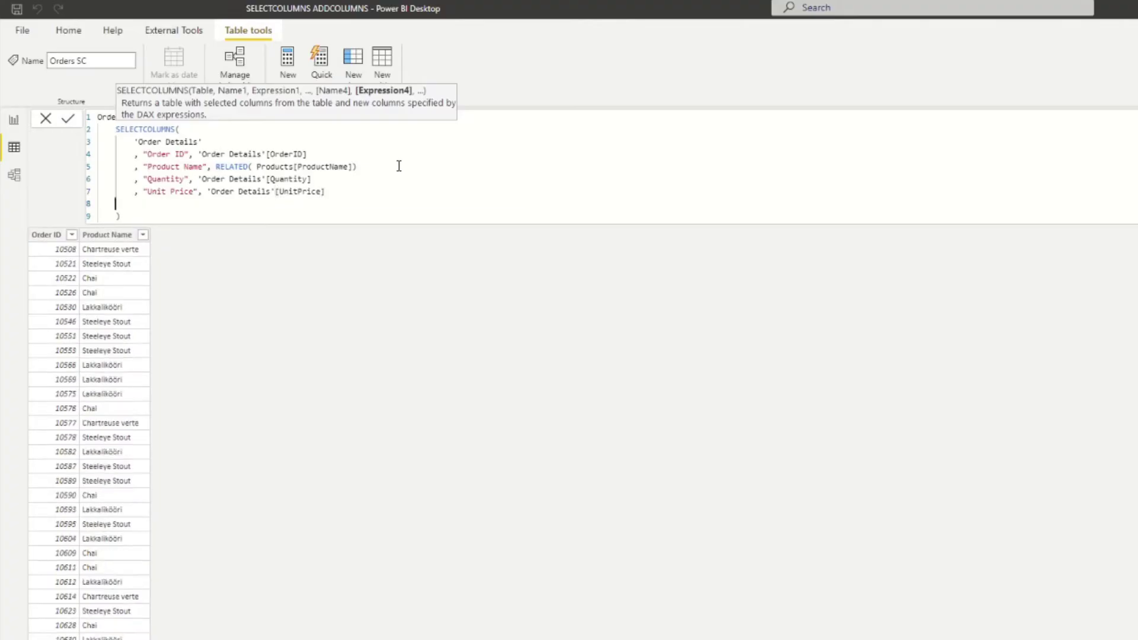
pyautogui.press('Return')
# Begin a new "Total Sales" column line in the Orders SC formula.
pyautogui.click(371, 194)
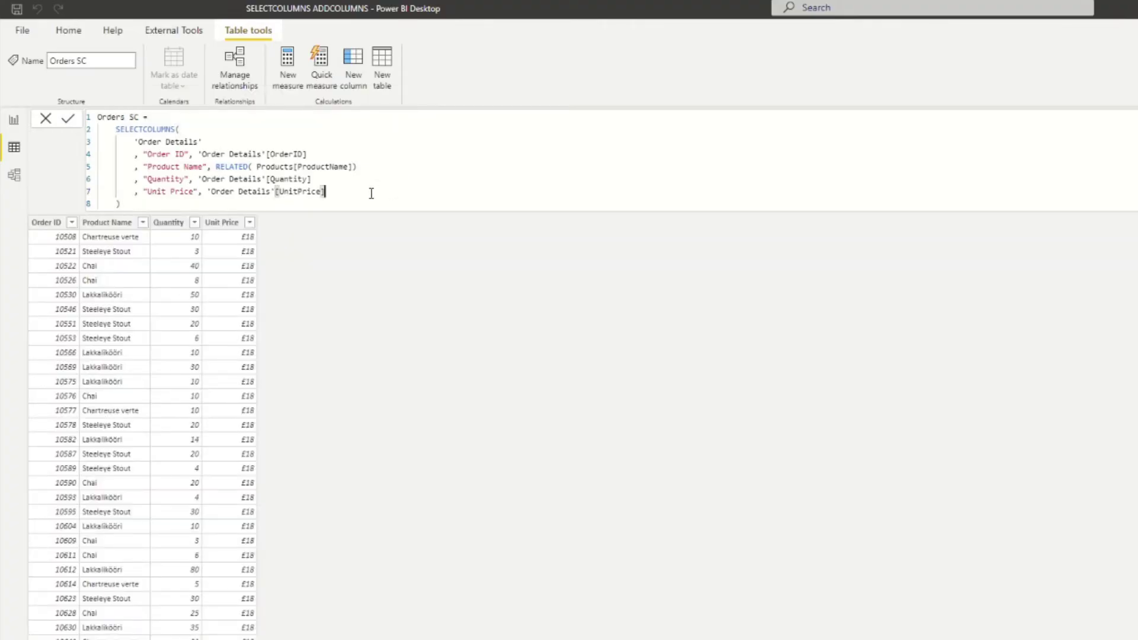
pyautogui.hotkey('shift', 'Return')
pyautogui.write(', ')
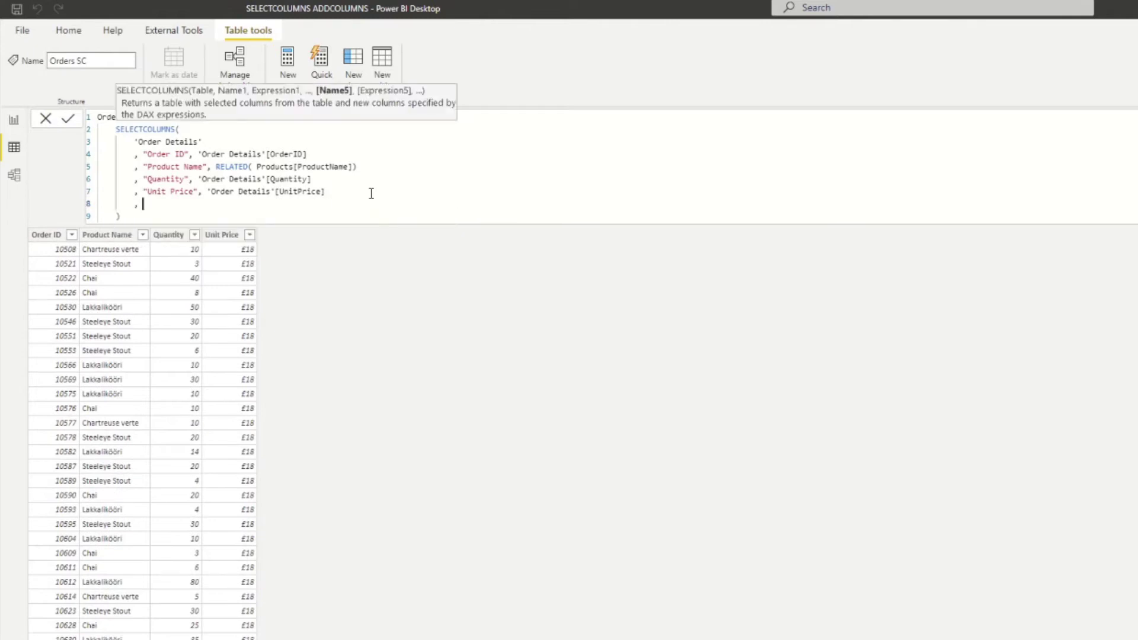
pyautogui.write('"Total Sales",')
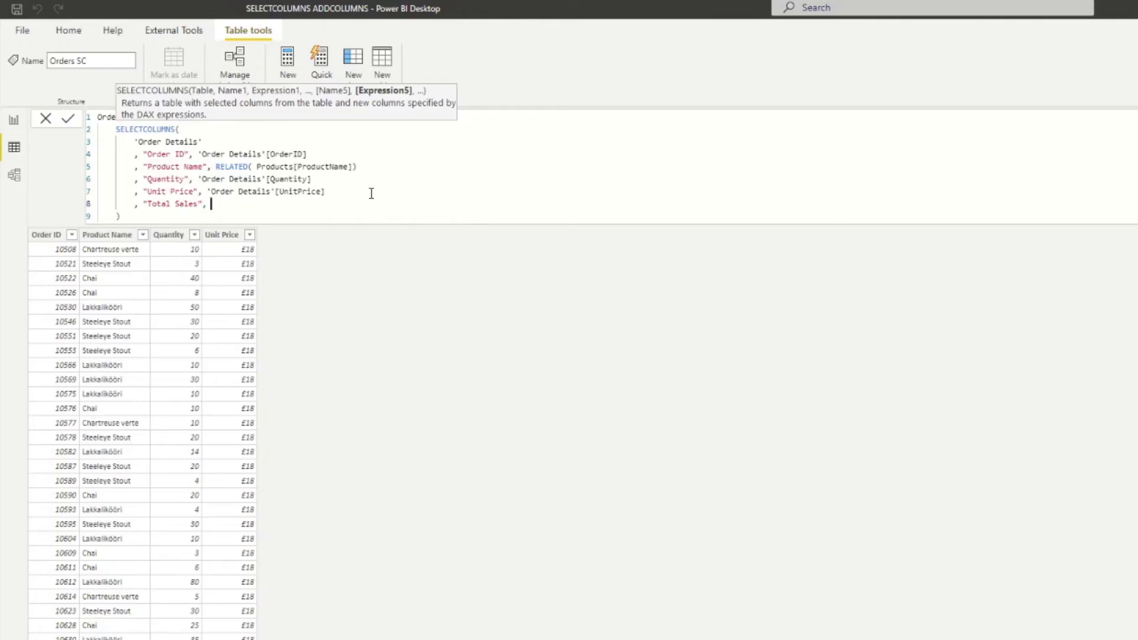
pyautogui.write(' Quan')
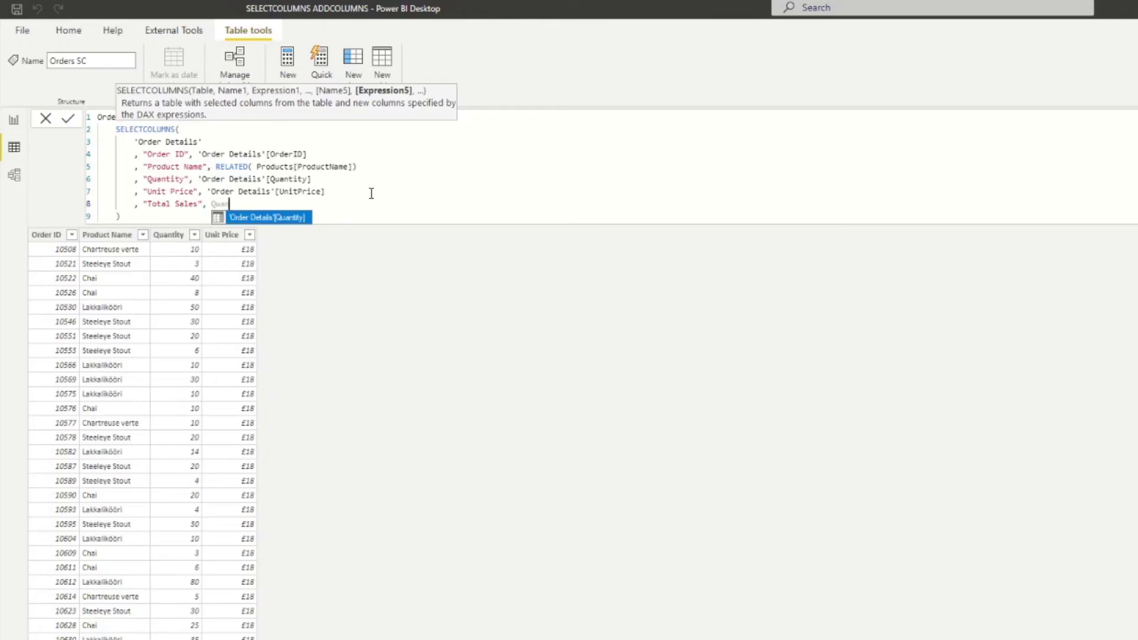
# Define Total Sales as 'Order Details'[Quantity] * 'Order Details'[UnitPrice] and commit the formula.
pyautogui.press('Tab')
pyautogui.write('* ')
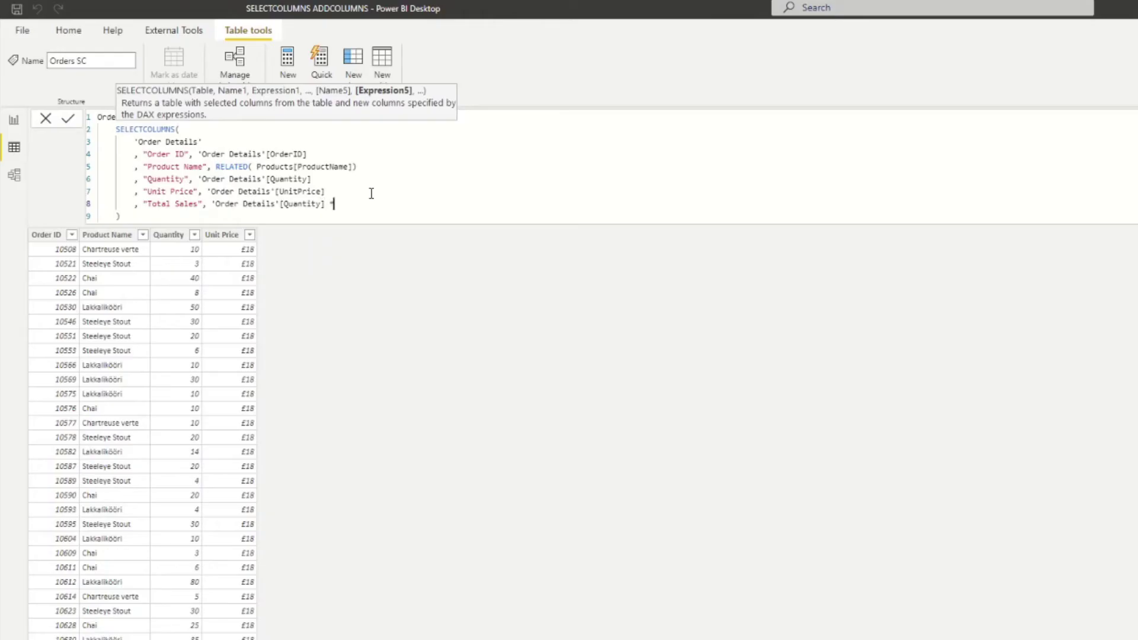
pyautogui.write('Unit')
pyautogui.press('Tab')
pyautogui.press('Return')
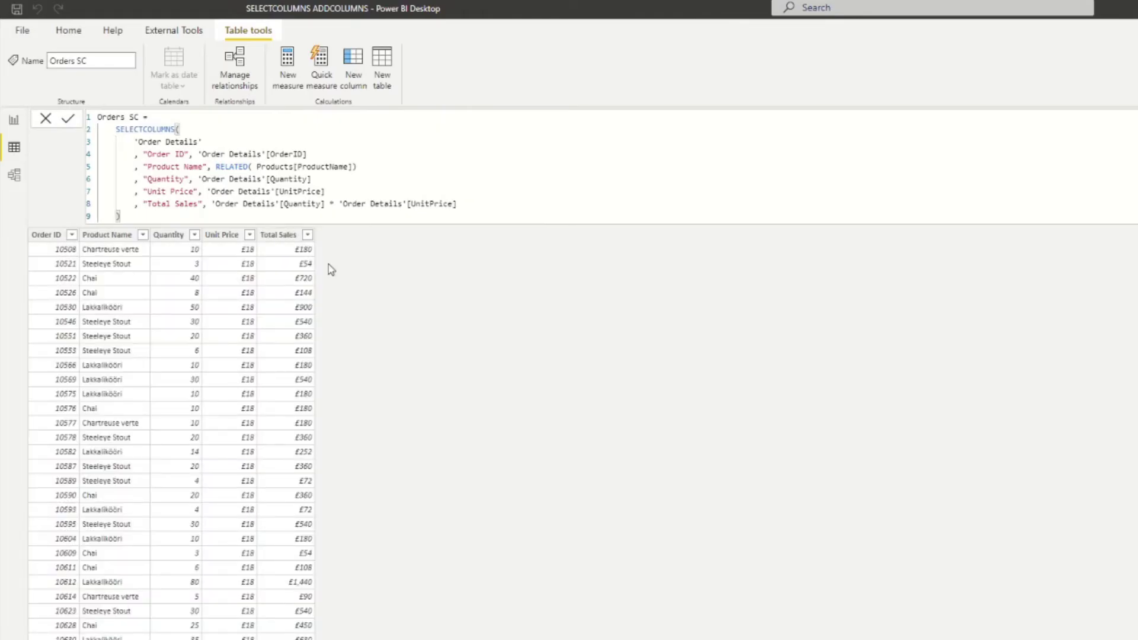
# Inspect the new Total Sales, Unit Price and Quantity columns in Orders SC.
pyautogui.click(293, 256)
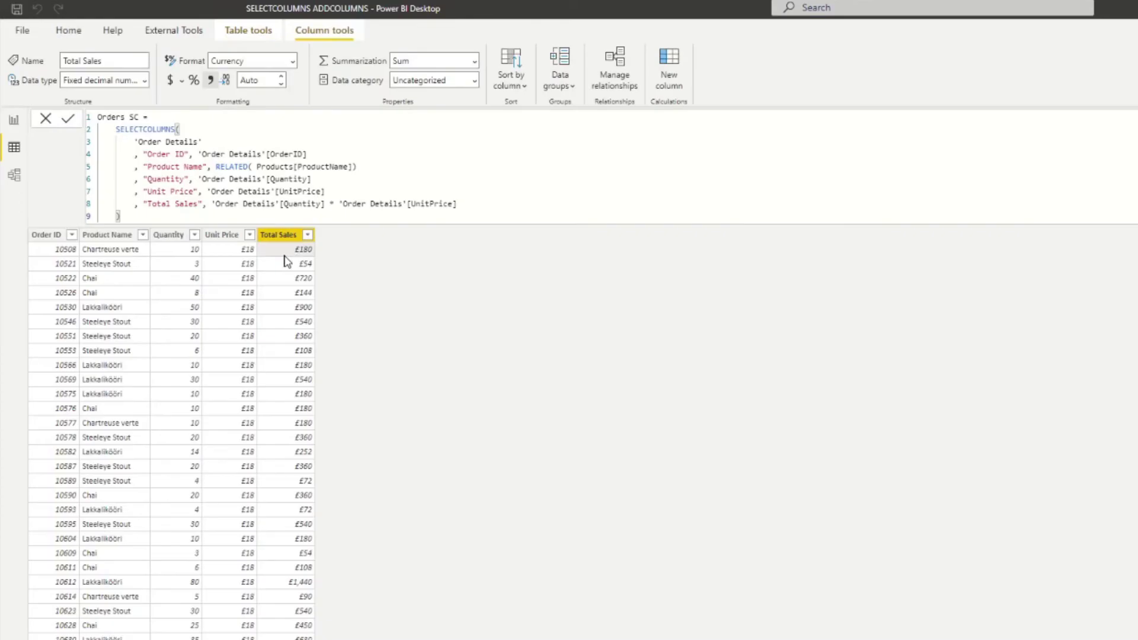
pyautogui.click(223, 255)
pyautogui.click(194, 258)
pyautogui.click(233, 249)
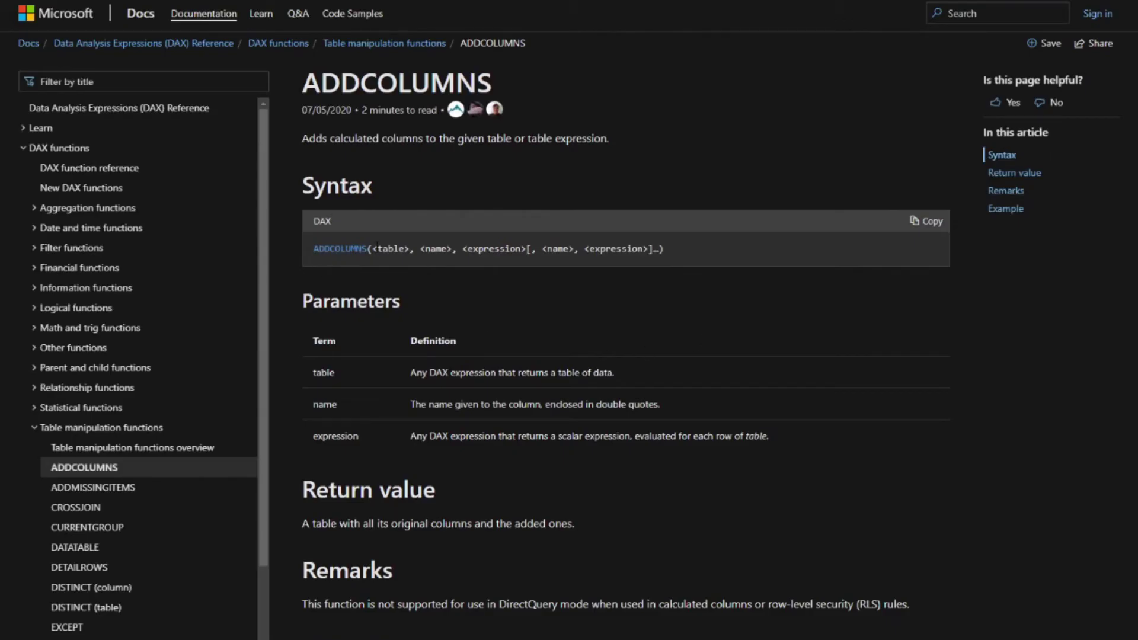
# Review the ADDCOLUMNS required arguments, optional name/expression pairs and table parameter, then return to Power BI.
pyautogui.moveTo(372, 249); pyautogui.dragTo(525, 251)
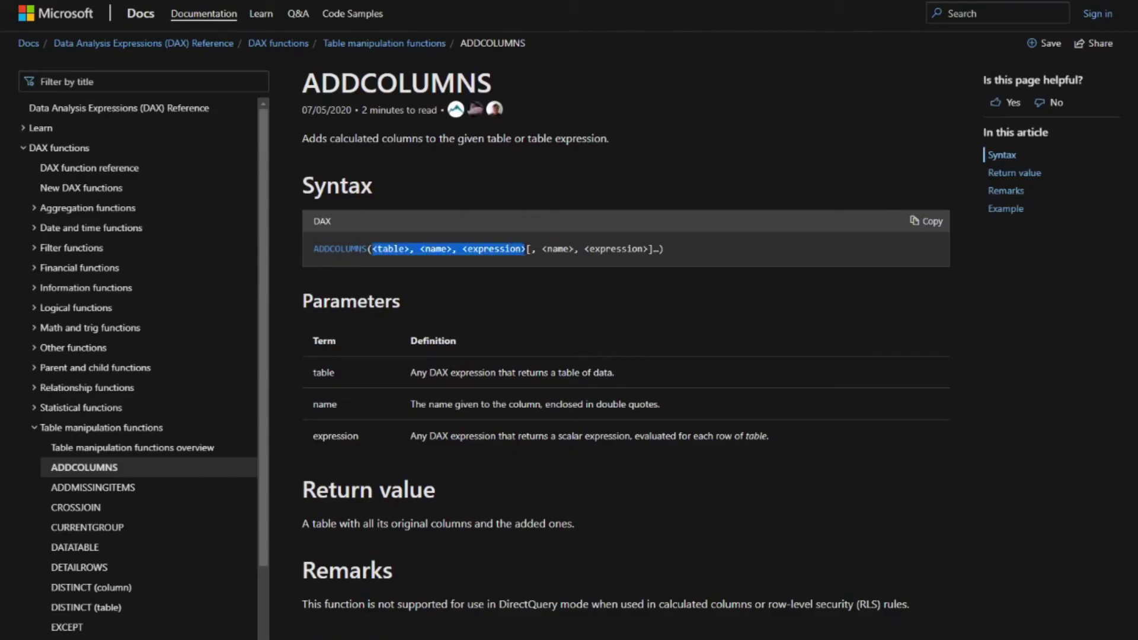
pyautogui.click(526, 250)
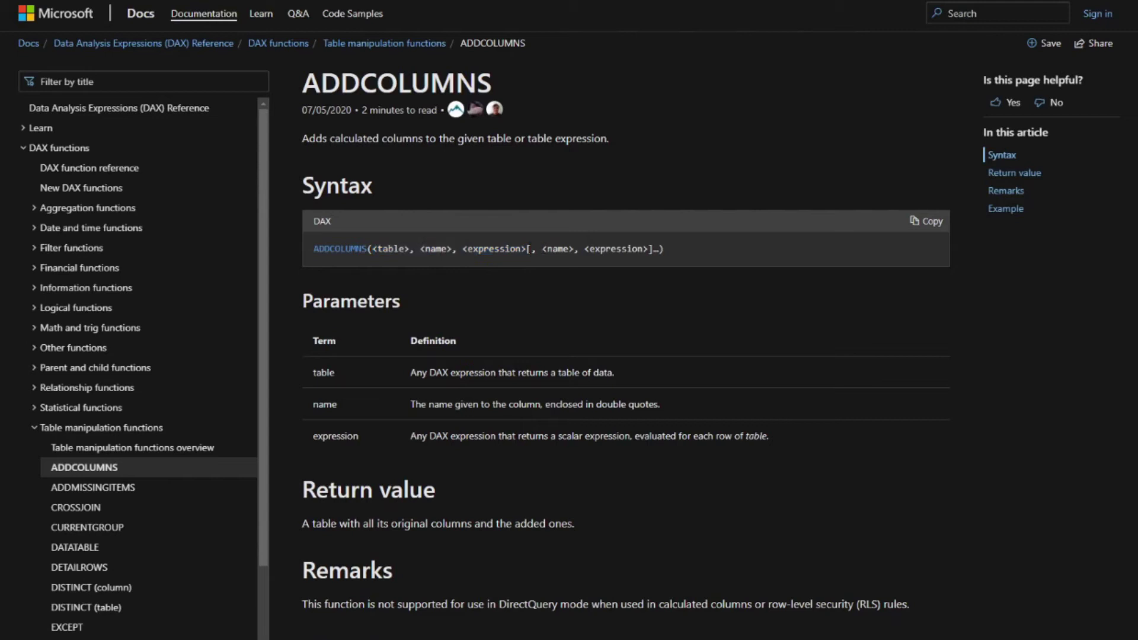
pyautogui.moveTo(526, 249); pyautogui.dragTo(654, 250)
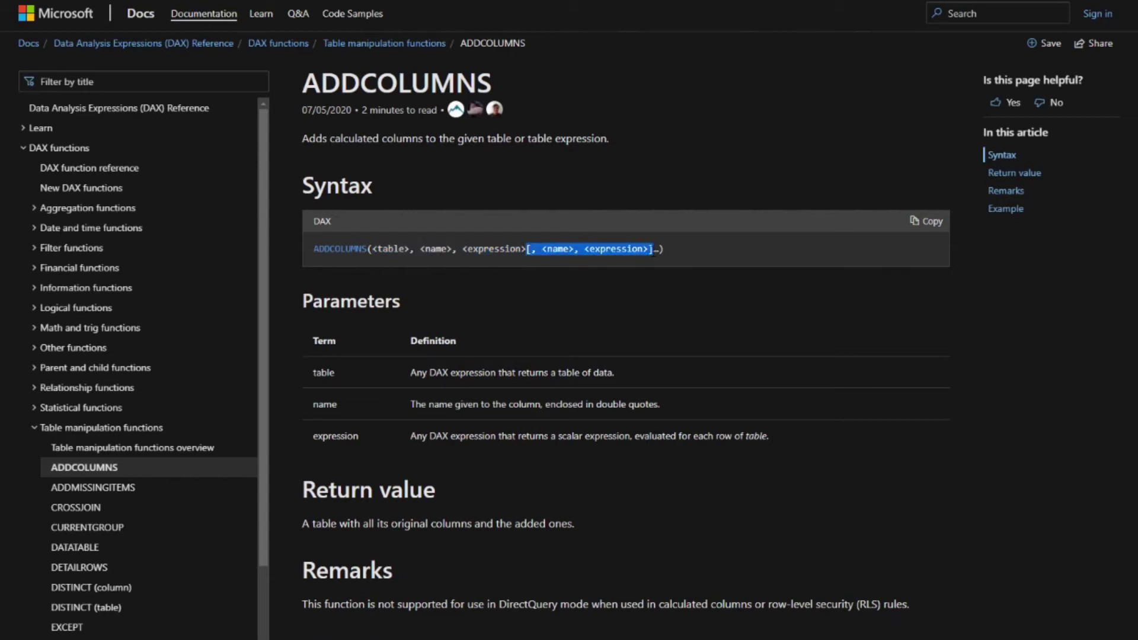
pyautogui.scroll(-2, 738, 361)
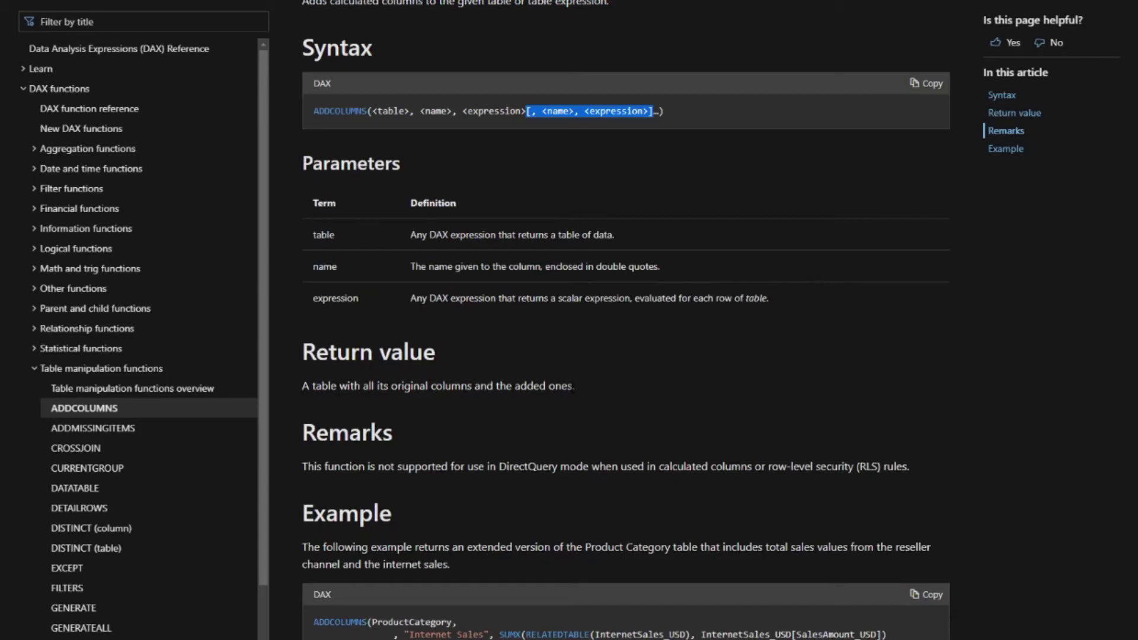
pyautogui.doubleClick(402, 112)
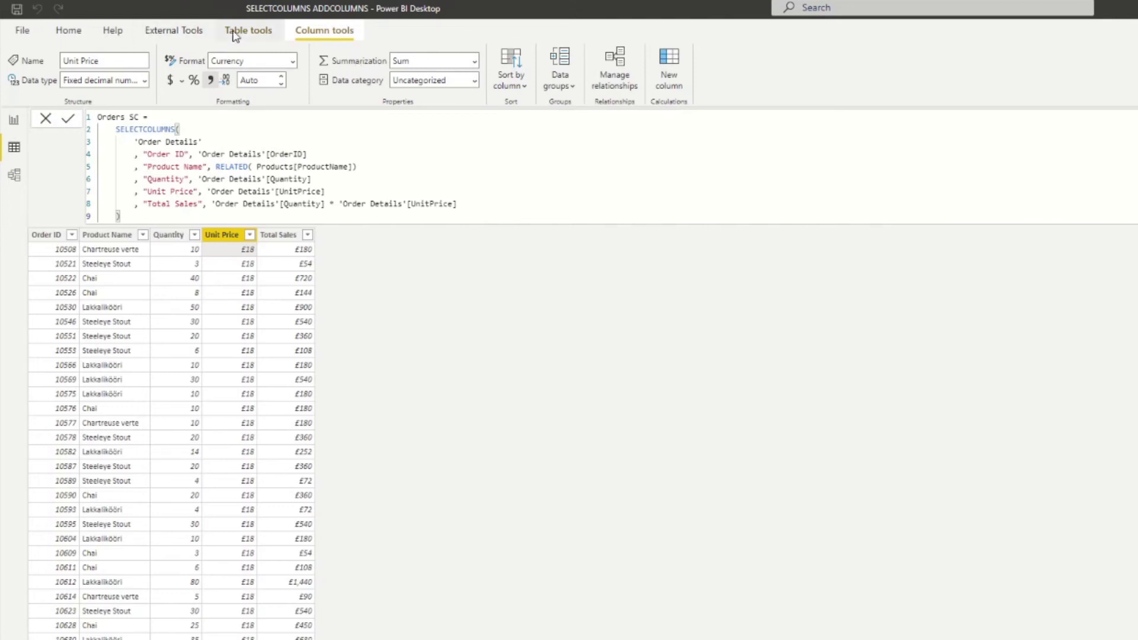
pyautogui.click(232, 33)
# Start a new calculated table 'Orders AC' with an empty, multi-line ADDCOLUMNS() formula.
pyautogui.click(391, 64)
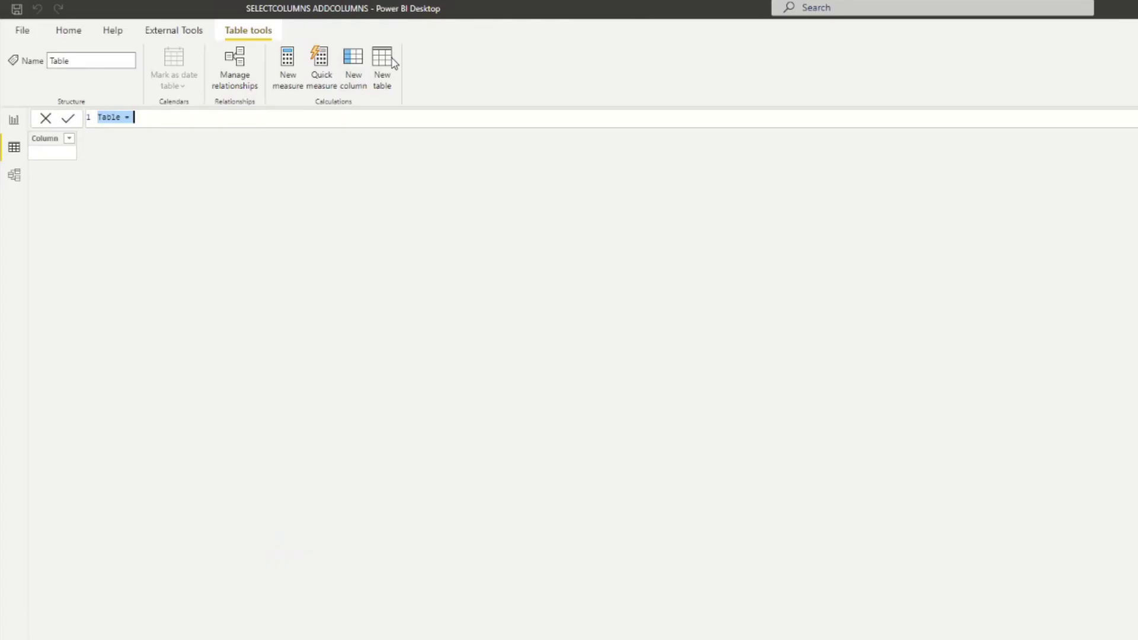
pyautogui.write('Orders AC =')
pyautogui.hotkey('shift', 'Return')
pyautogui.press('Tab')
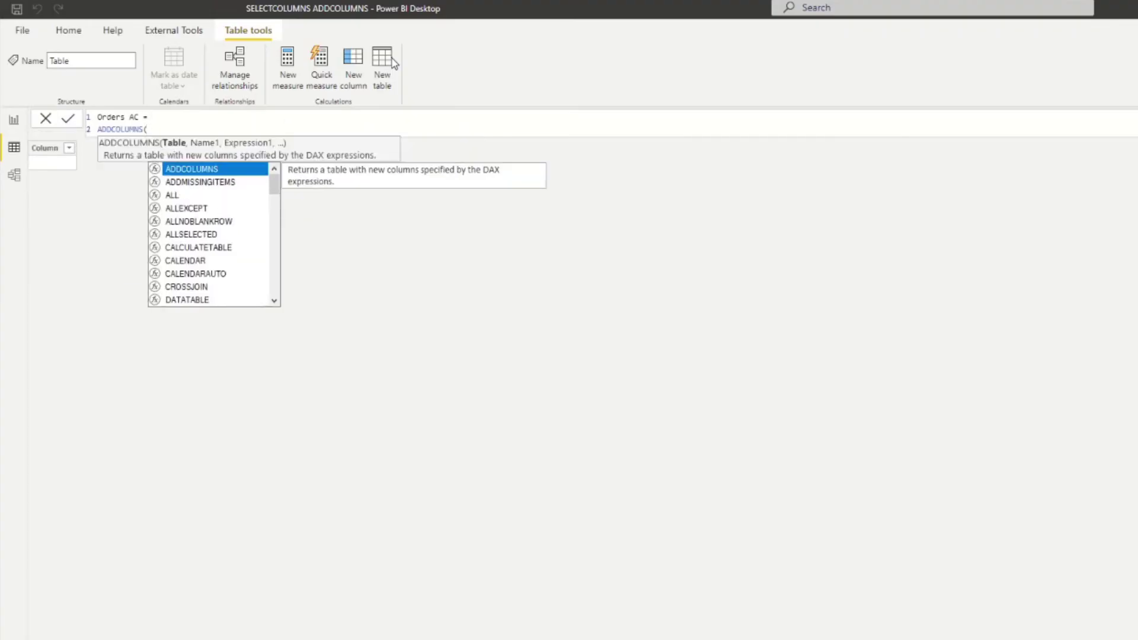
pyautogui.hotkey('shift', 'Home')
pyautogui.press('BackSpace')
pyautogui.press('Tab')
pyautogui.write('ad')
pyautogui.press('Tab')
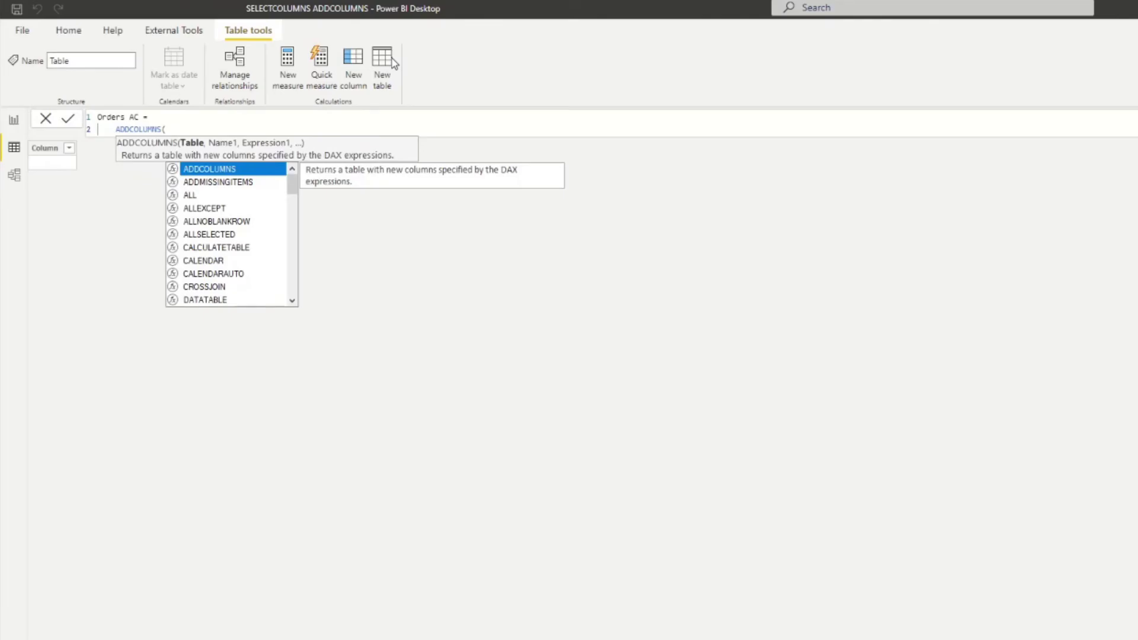
pyautogui.write(')')
pyautogui.press('Left')
pyautogui.hotkey('shift', 'Return')
pyautogui.hotkey('shift', 'Return')
pyautogui.press('Up')
pyautogui.press('Tab')
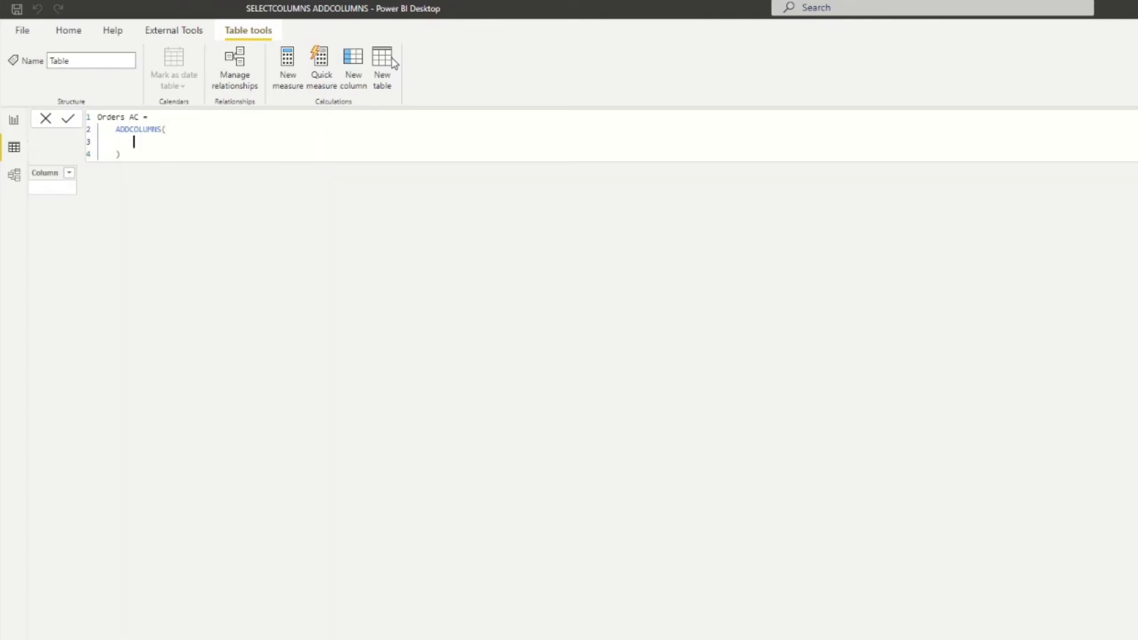
# Add 'Order Details' and "Total Sales" as [Quantity] * [UnitPrice], then commit the table.
pyautogui.write("'ord")
pyautogui.press('Tab')
pyautogui.hotkey('shift', 'Return')
pyautogui.write(',')
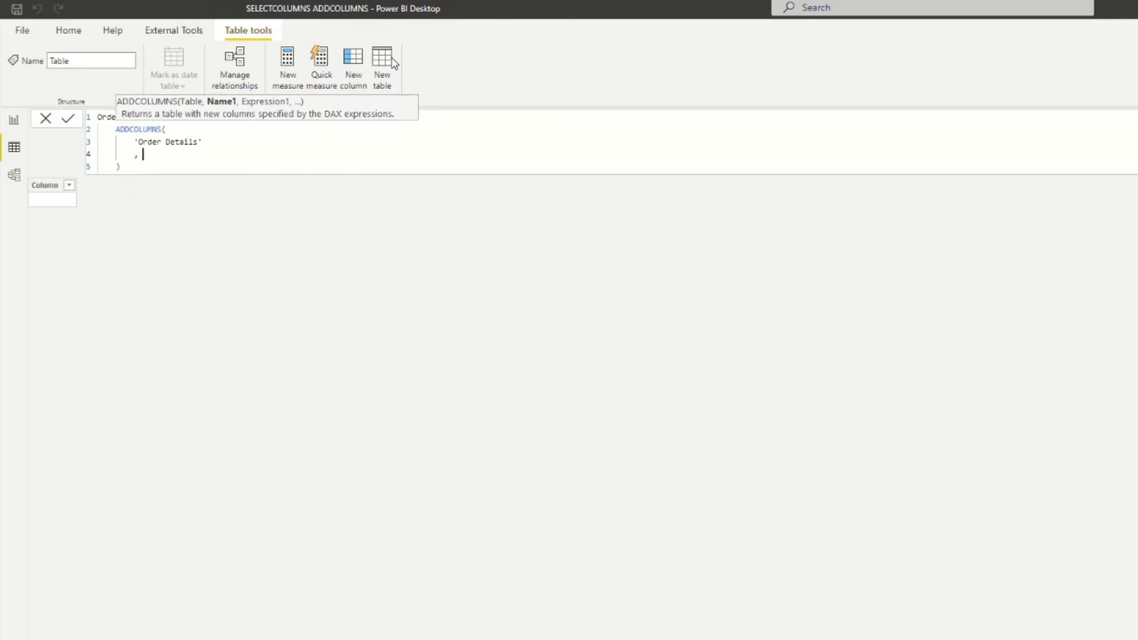
pyautogui.write('"Total Sales"')
pyautogui.press('Return')
pyautogui.press('BackSpace')
pyautogui.press('BackSpace')
pyautogui.write(', ')
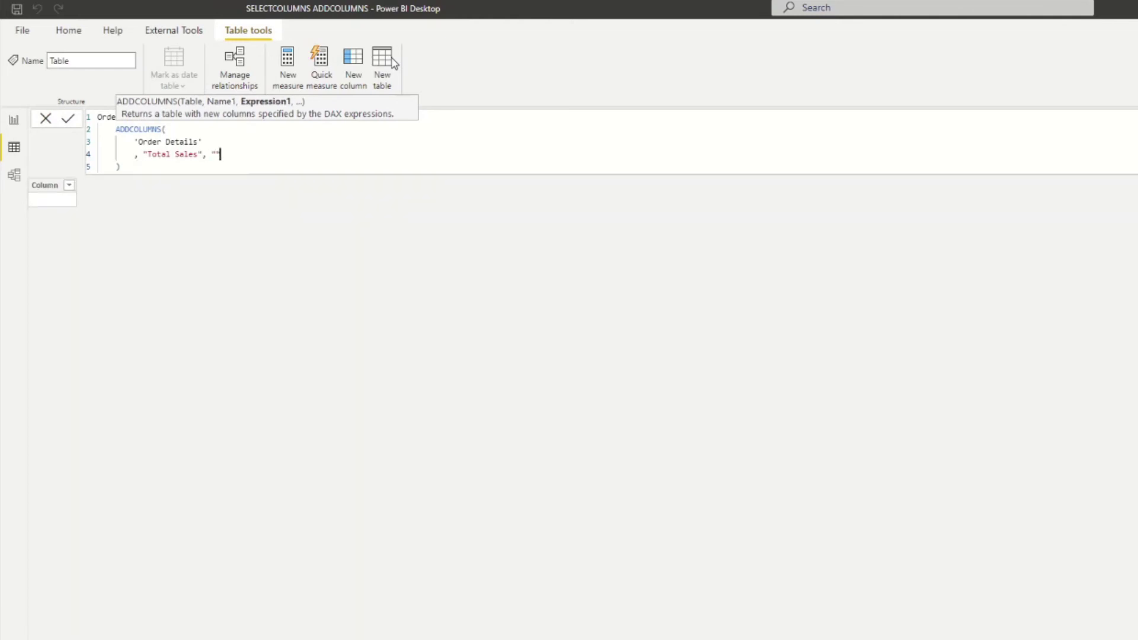
pyautogui.write("'Order Details'[Quantity] ")
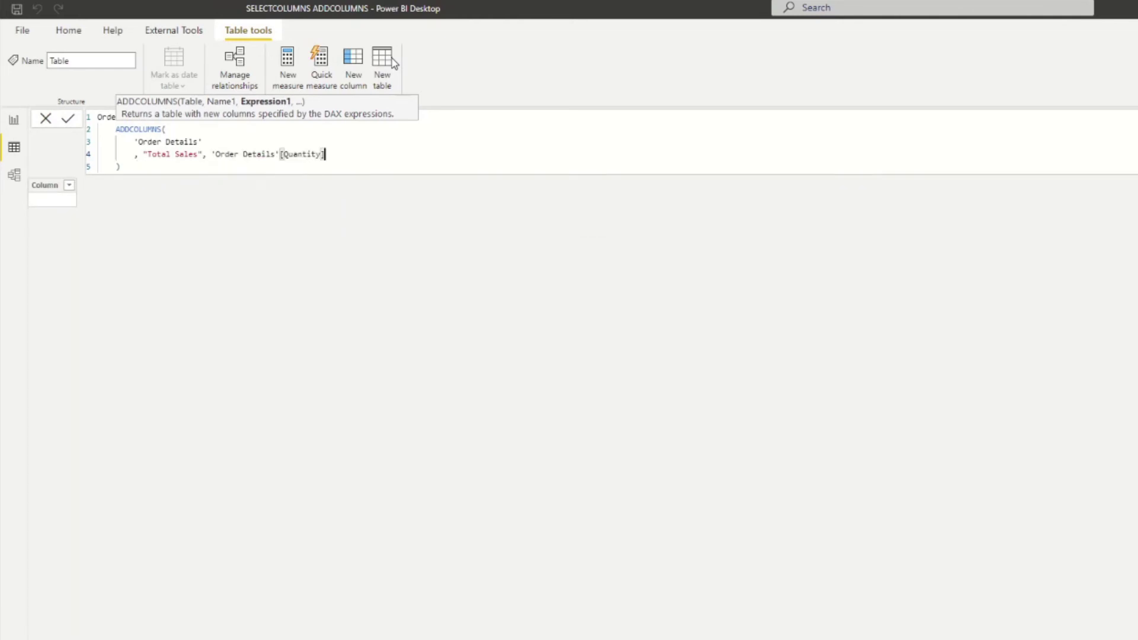
pyautogui.write("* 'Order Details'[UnitPrice]")
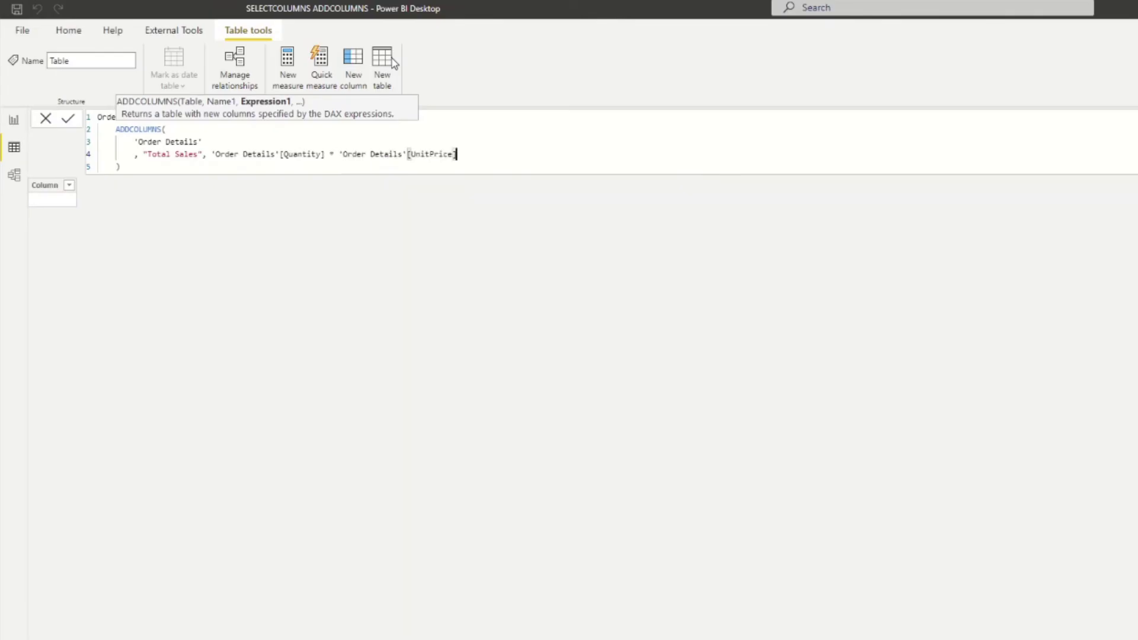
pyautogui.press('Return')
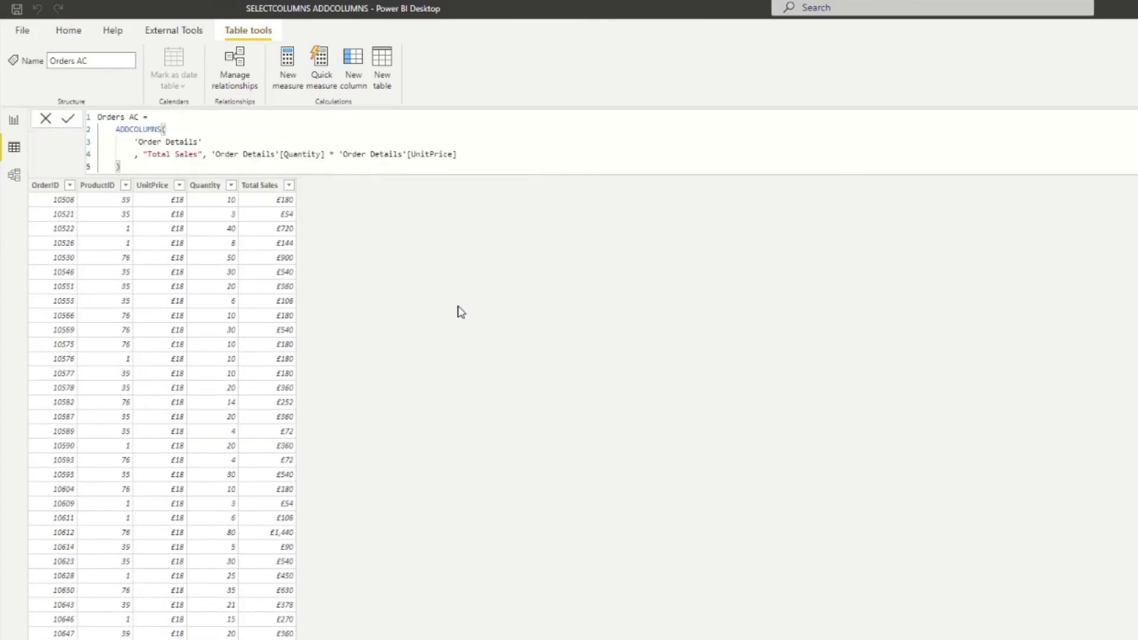
# Select the Total Sales column in Orders AC to check values like £180 for 10 units at £18.
pyautogui.click(270, 188)
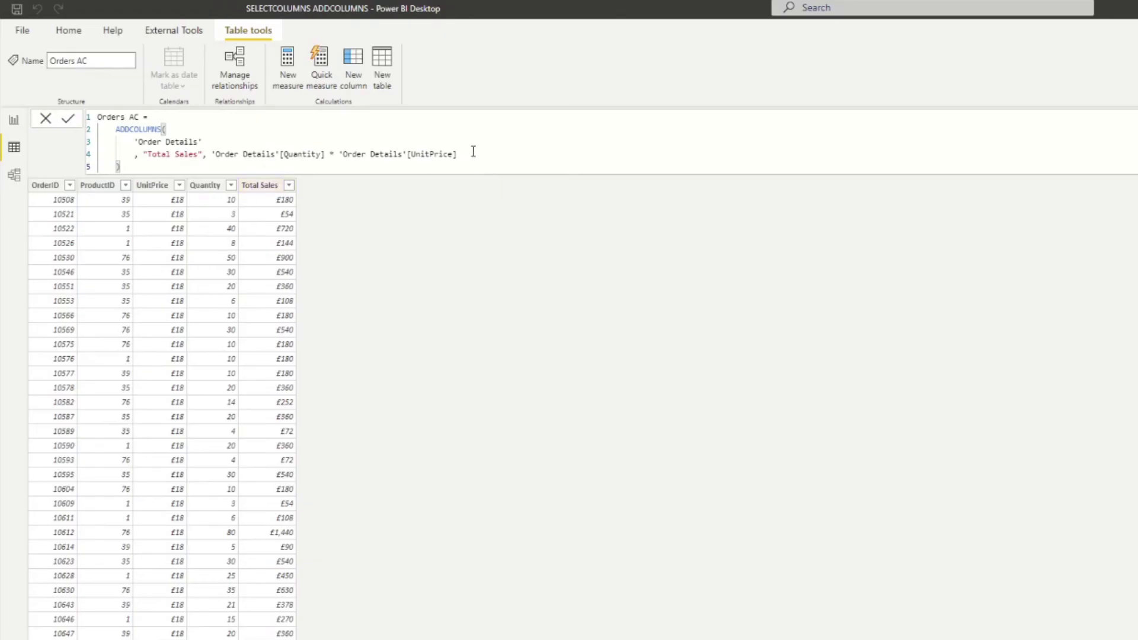